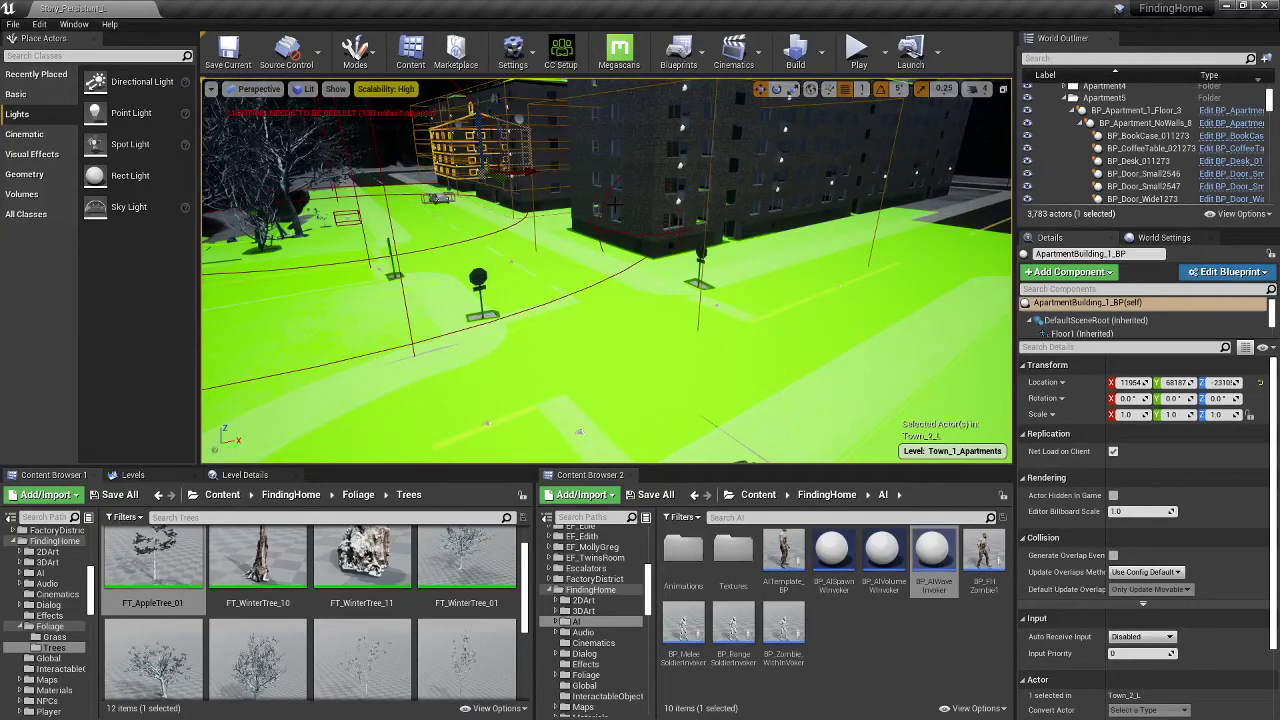
key(s)
right_drag(733, 265, 733, 265)
right_drag(590, 200, 560, 195)
Step: Switch to the Epic Games Launcher and look through the preview images of the Cesium for Unreal plugin
key(alt+Tab)
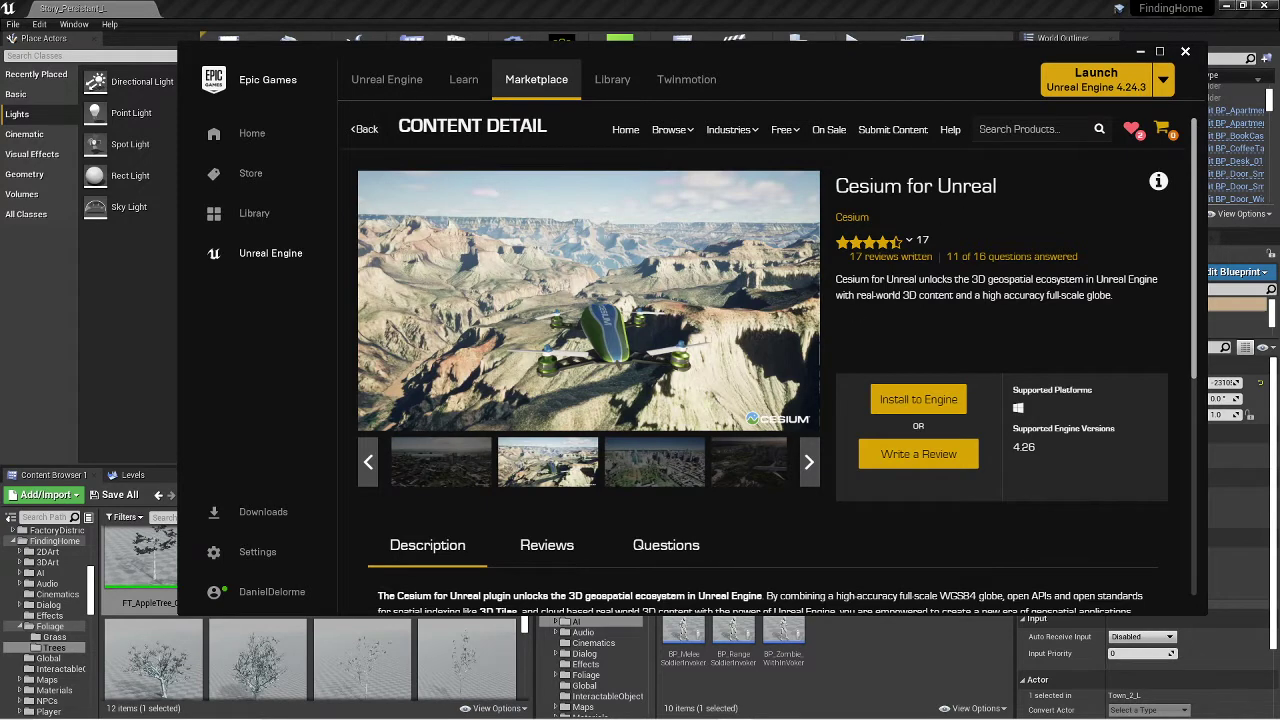
click(462, 480)
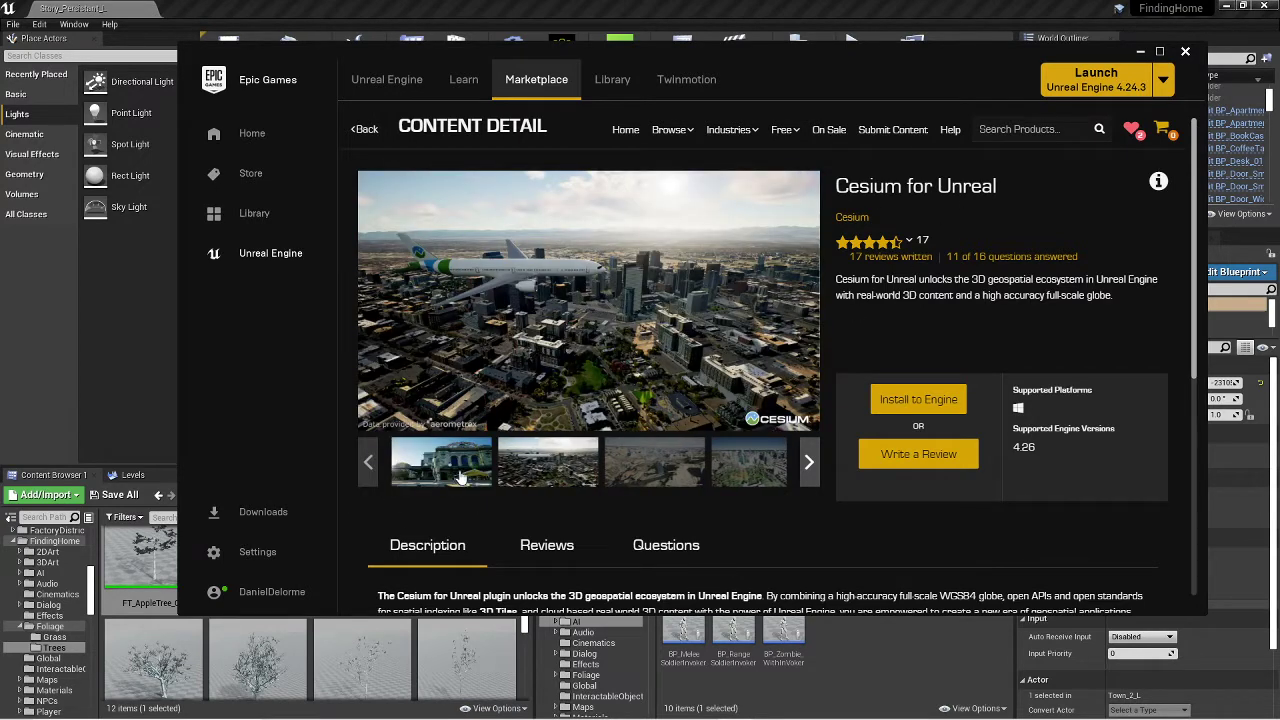
click(522, 472)
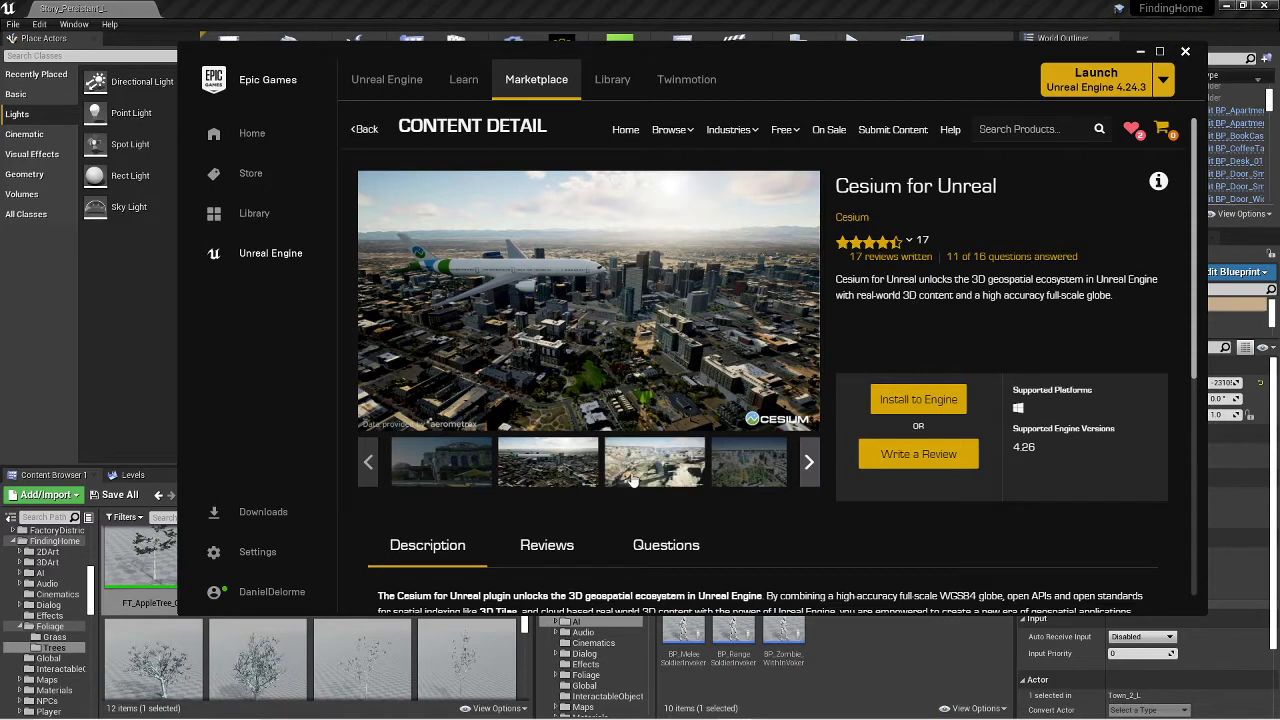
click(632, 478)
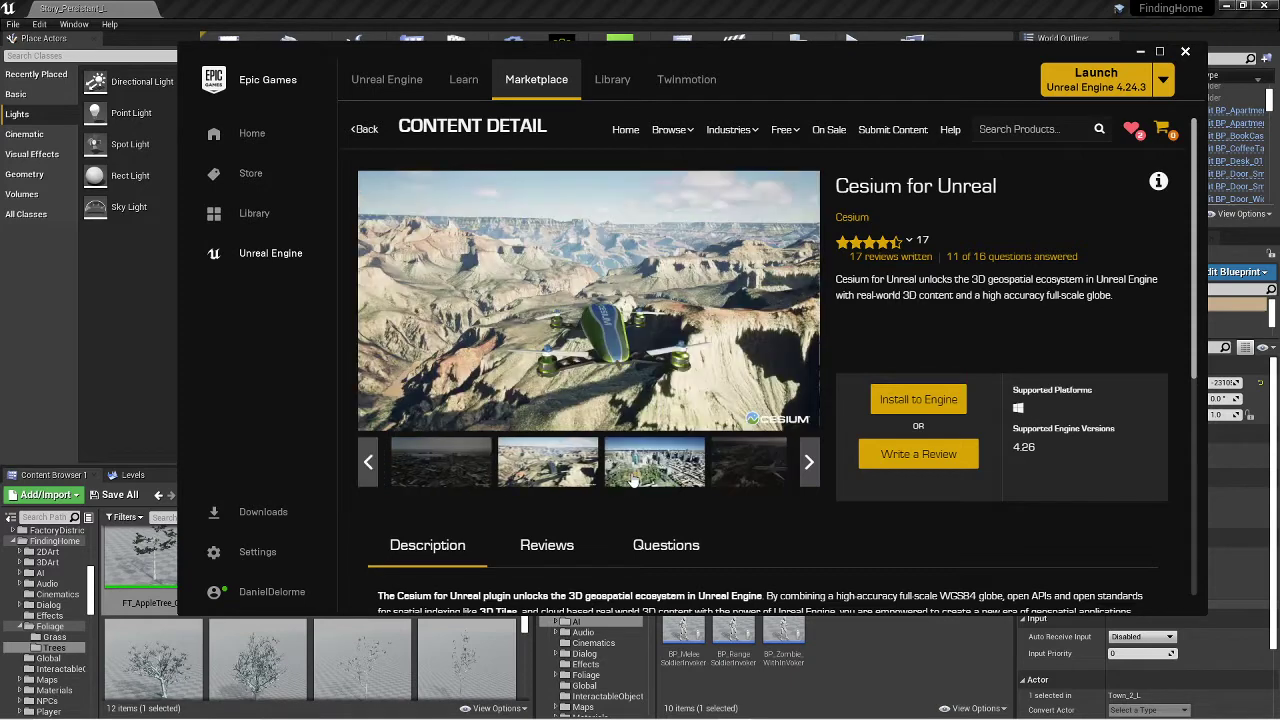
click(483, 475)
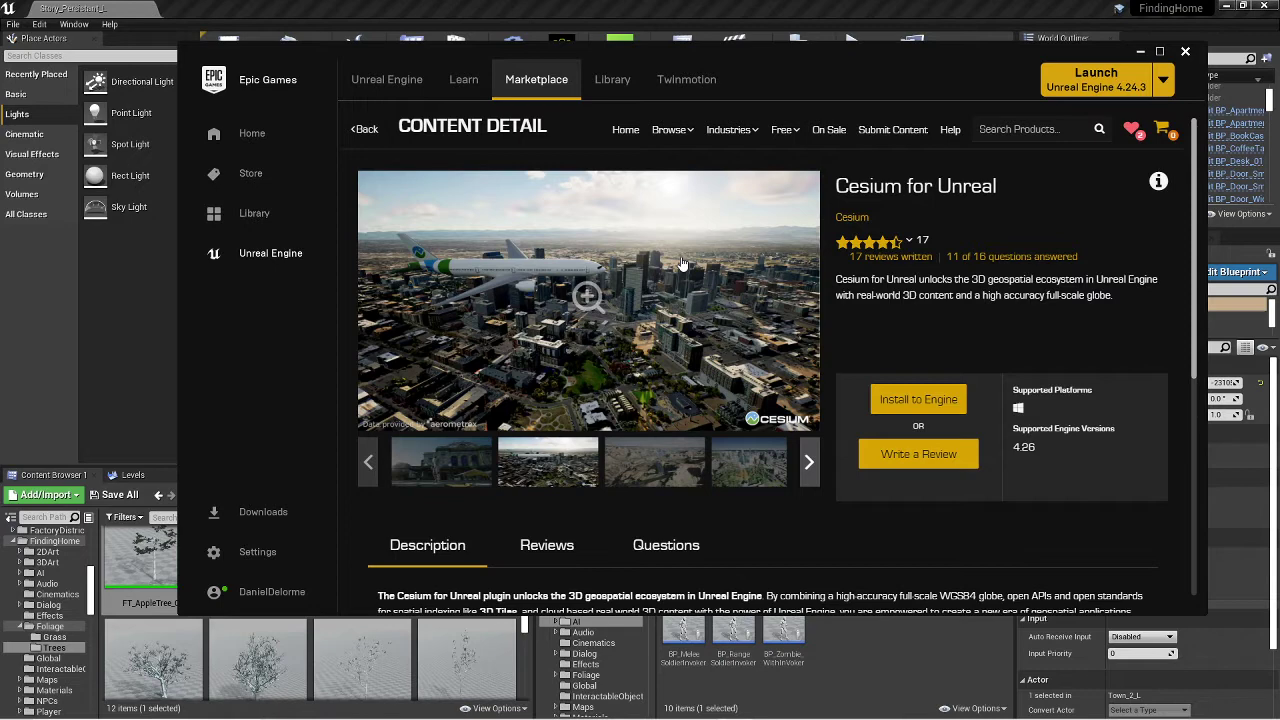
click(749, 461)
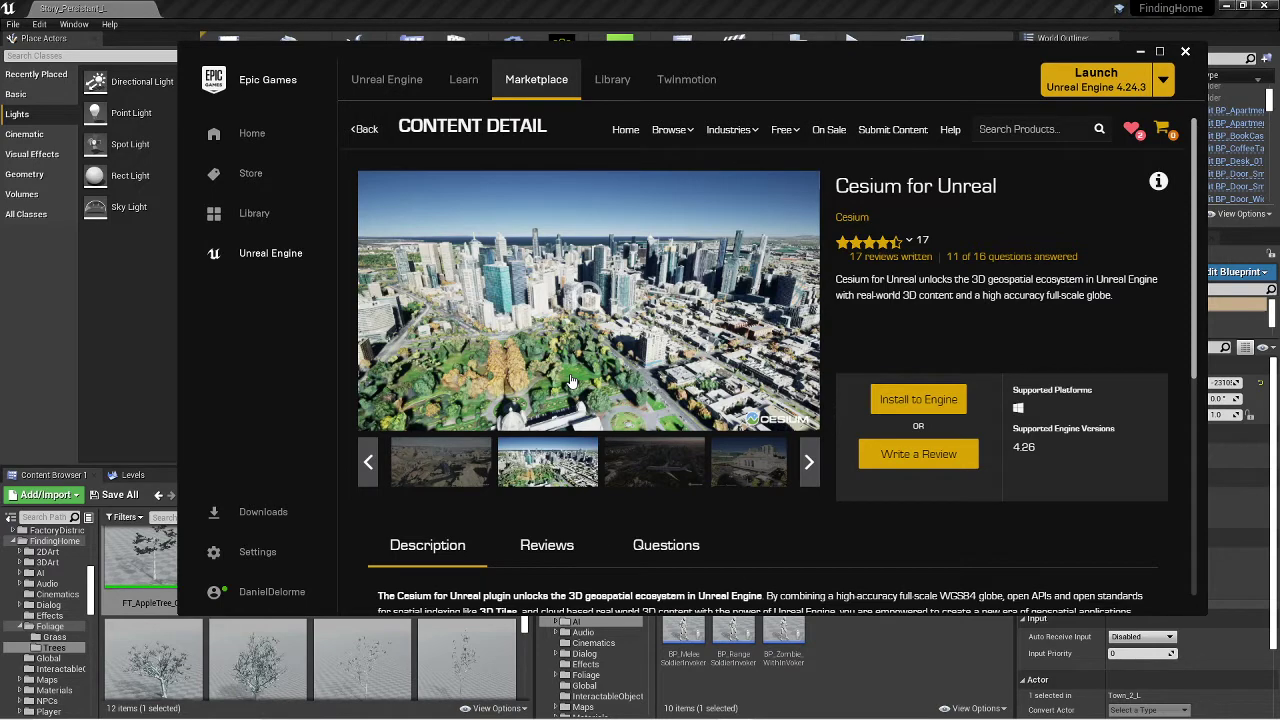
click(474, 468)
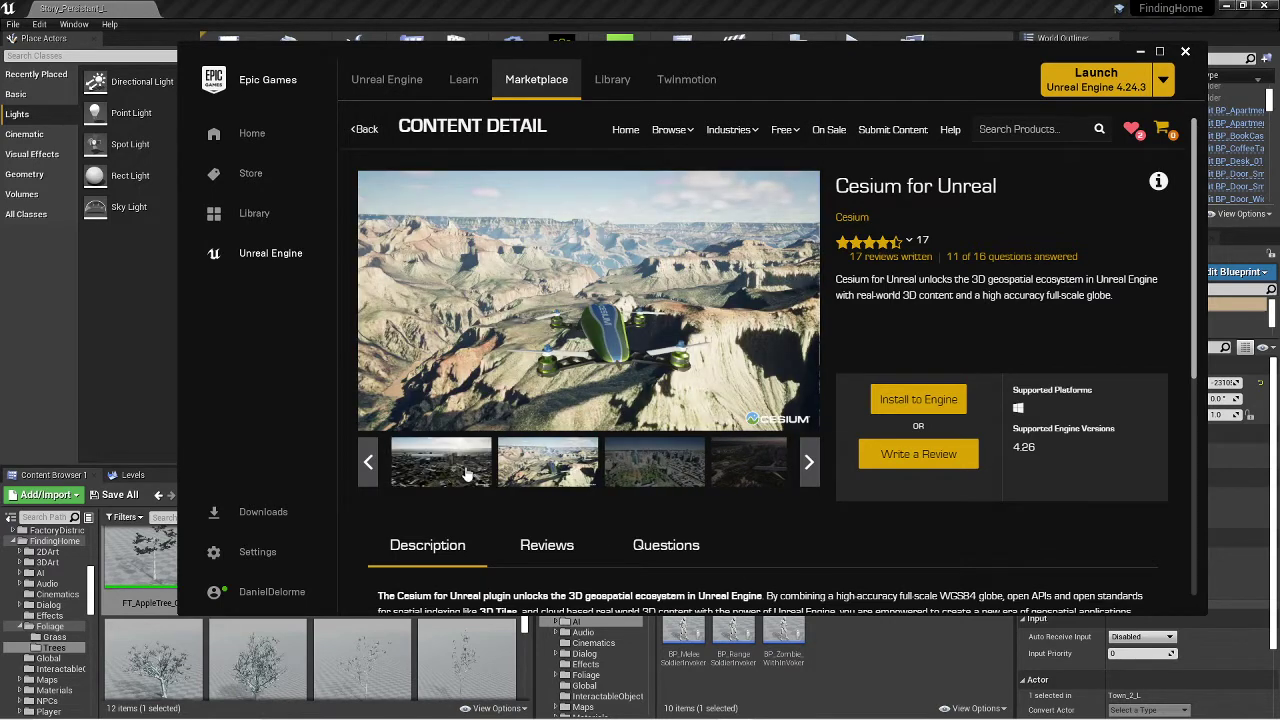
click(466, 474)
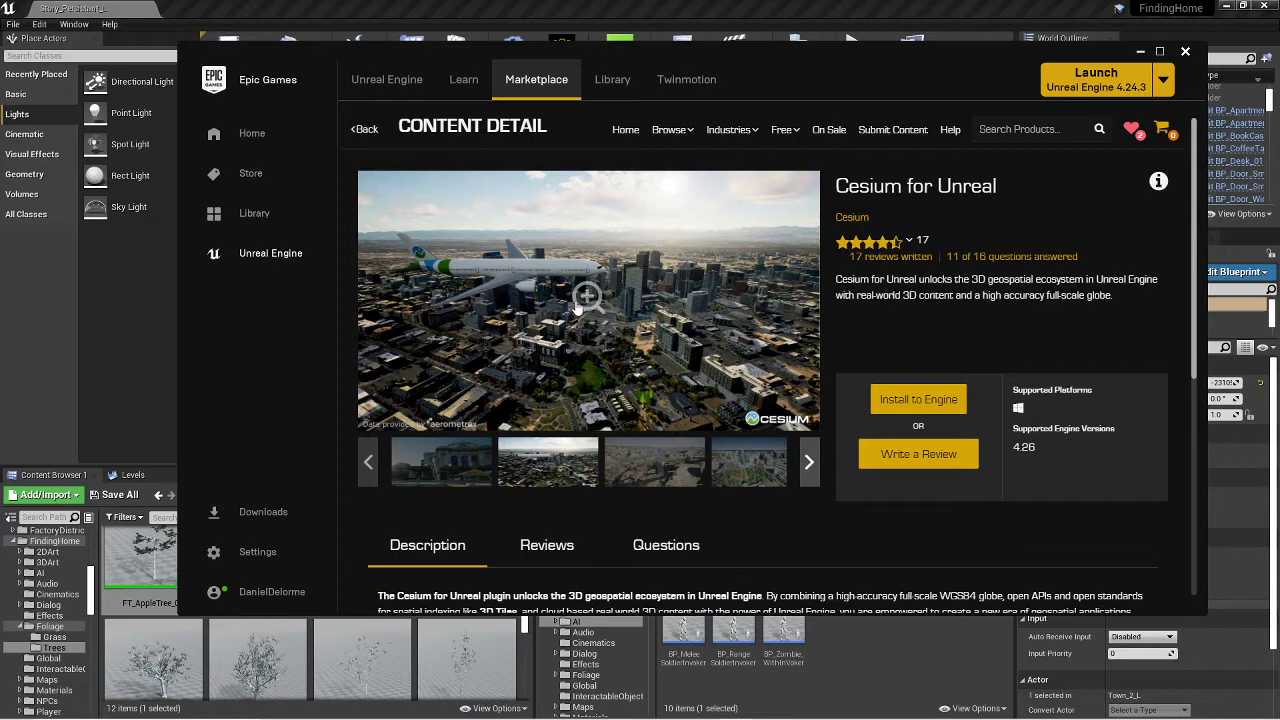
Step: Switch to Photos to view the MapEditV1.png map, and return to the Unreal Editor by minimizing Photos and the Epic Games Launcher
key(alt+Tab)
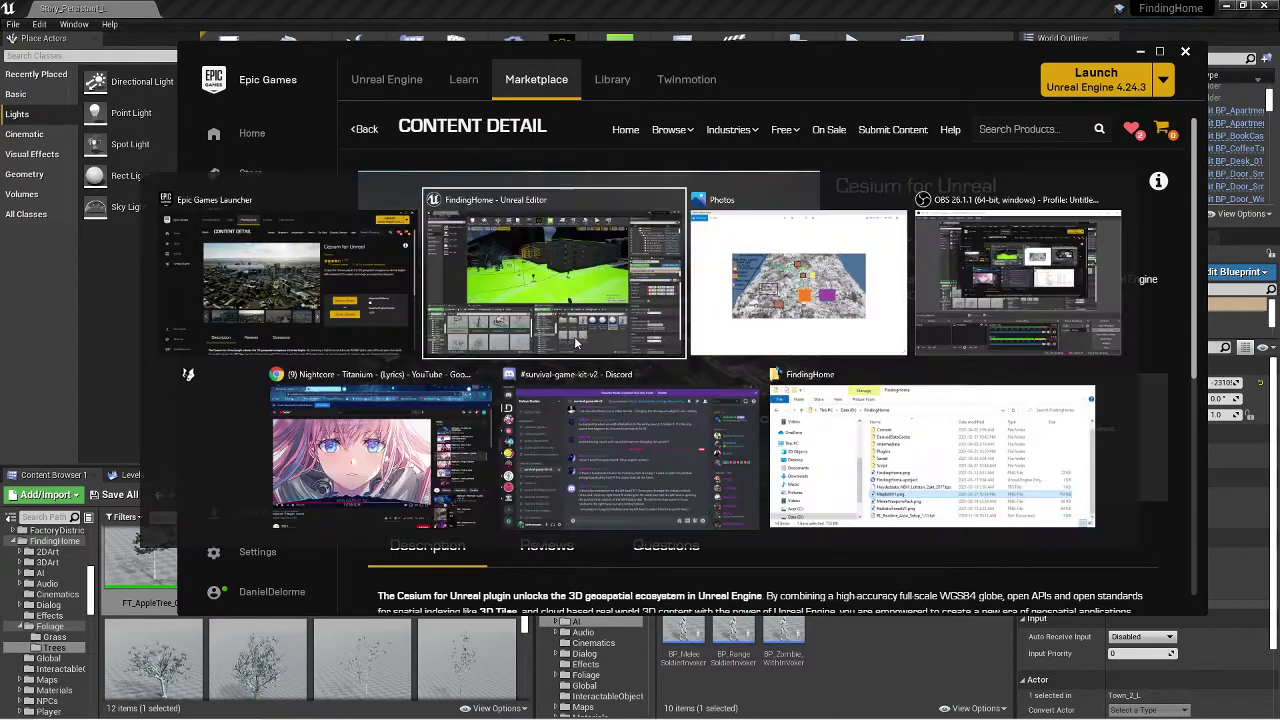
key(alt+Tab)
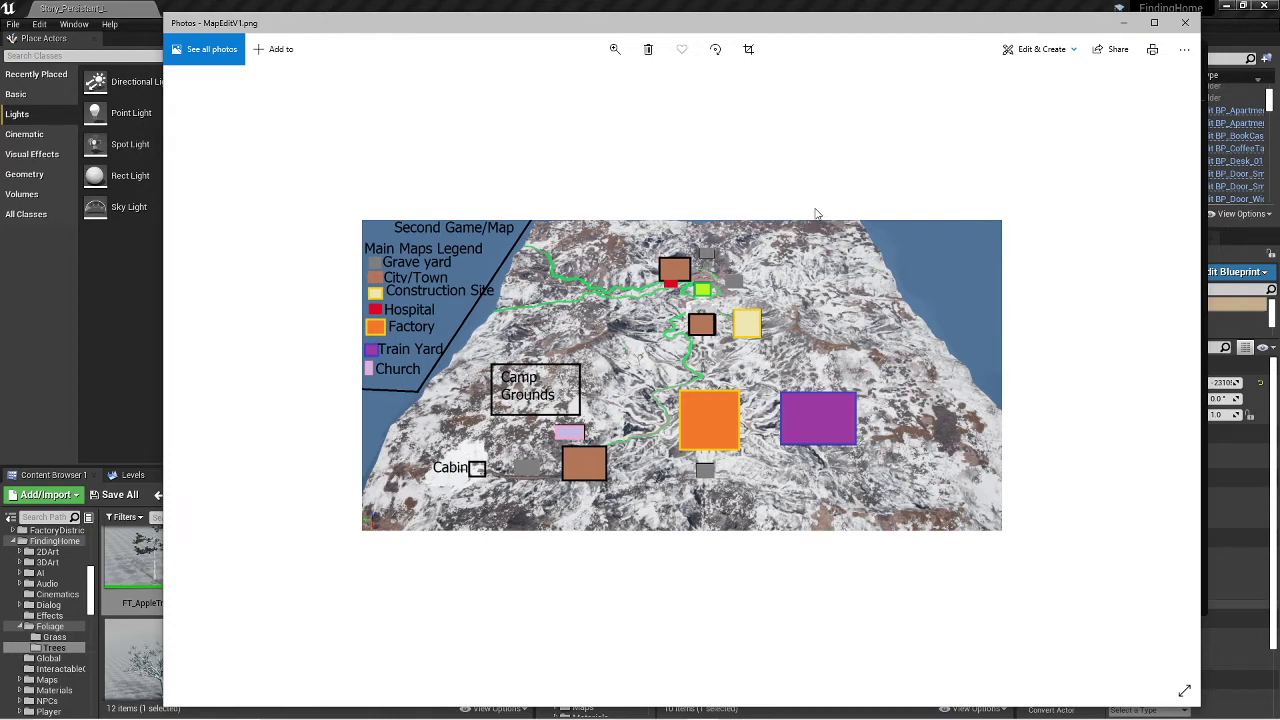
click(1124, 26)
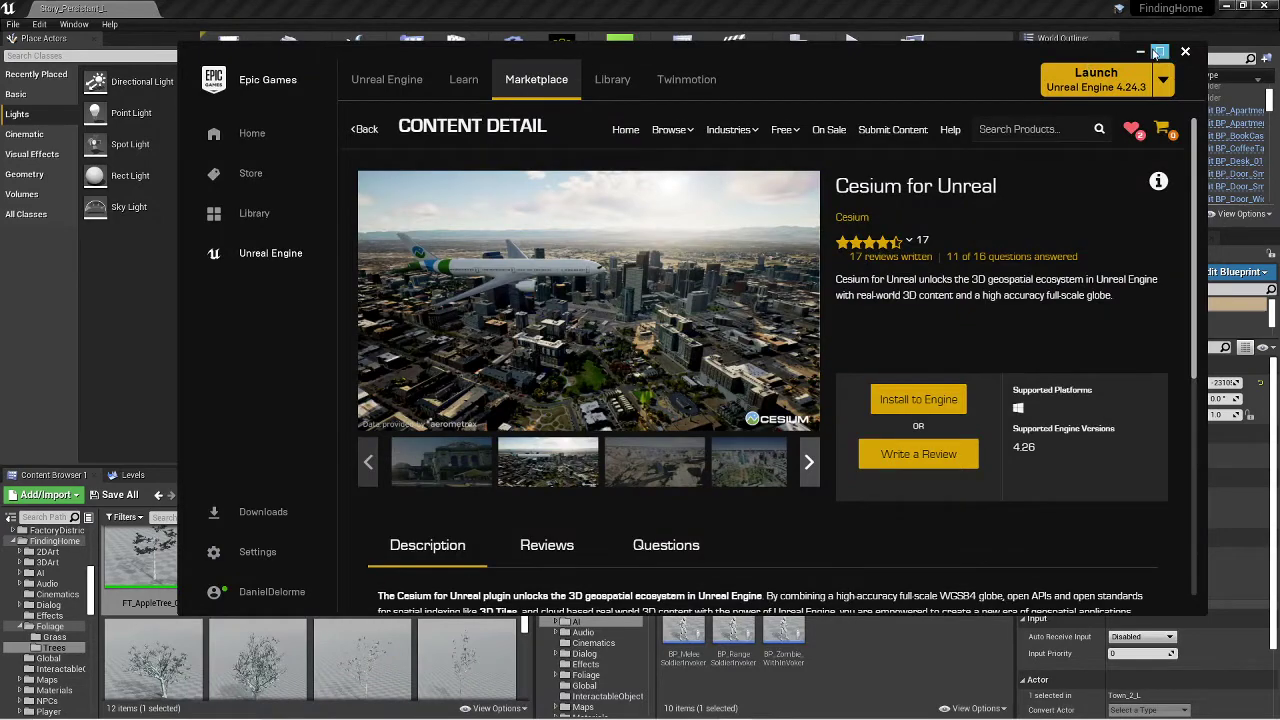
click(1140, 51)
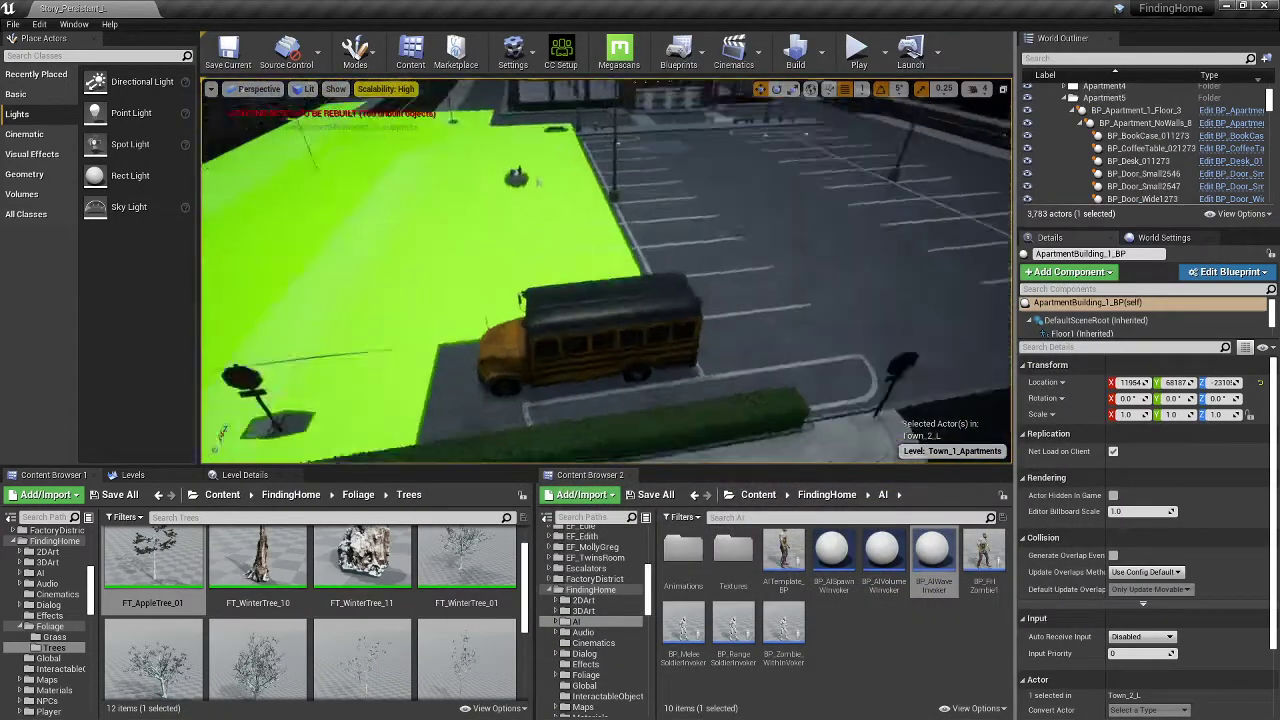
Step: Examine the parking lot and the apartment blocks, including their roofs, facades and windows
right_drag(606, 270, 670, 280)
right_drag(430, 298, 350, 304)
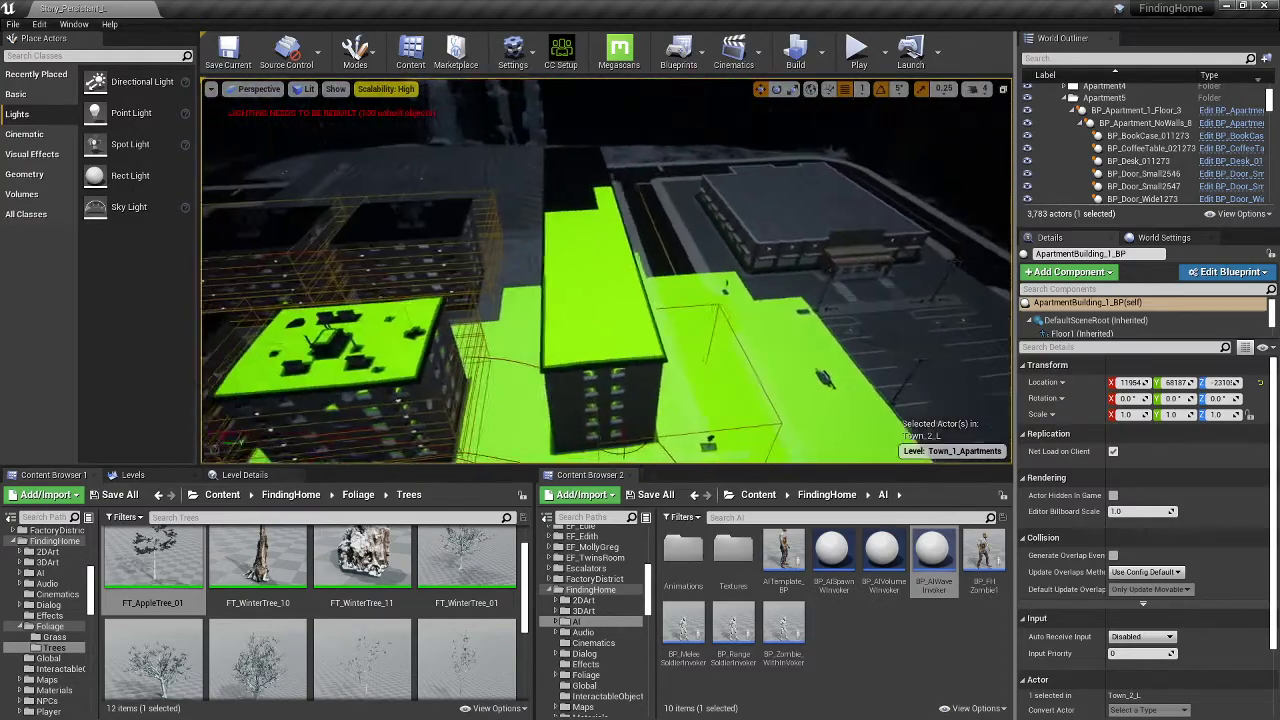
right_drag(690, 250, 935, 335)
right_drag(760, 268, 730, 276)
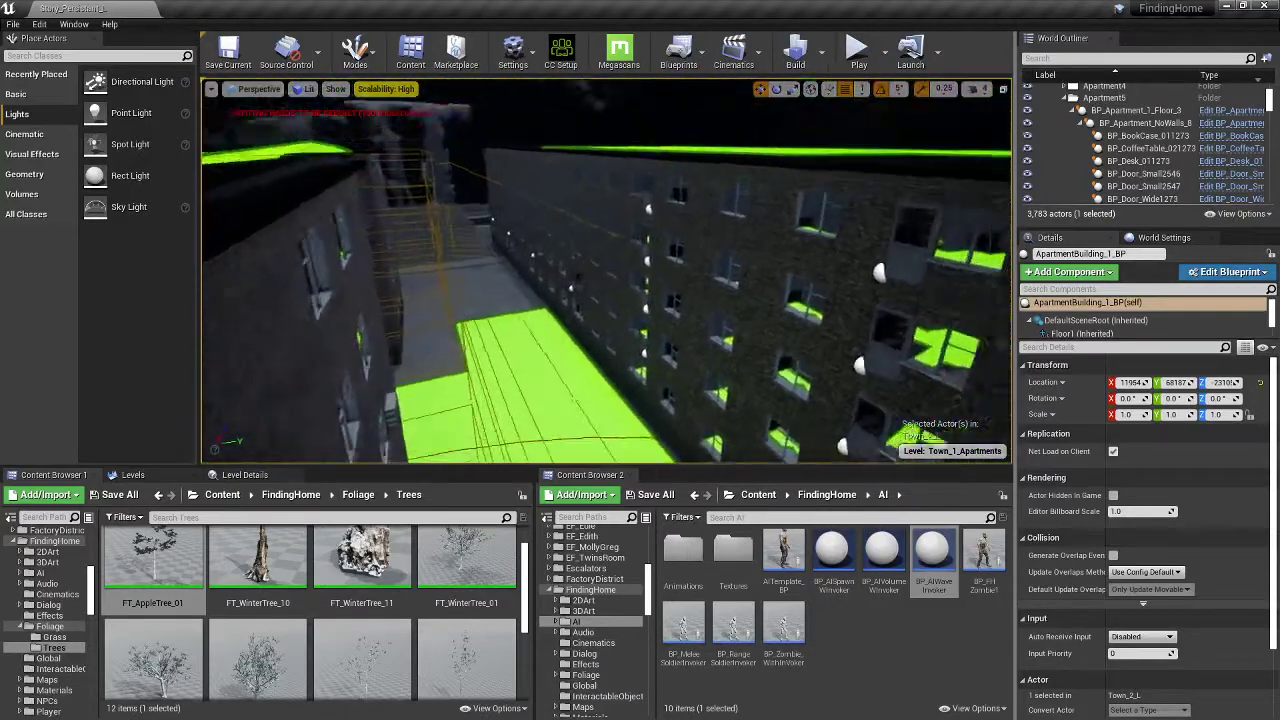
right_drag(606, 270, 624, 273)
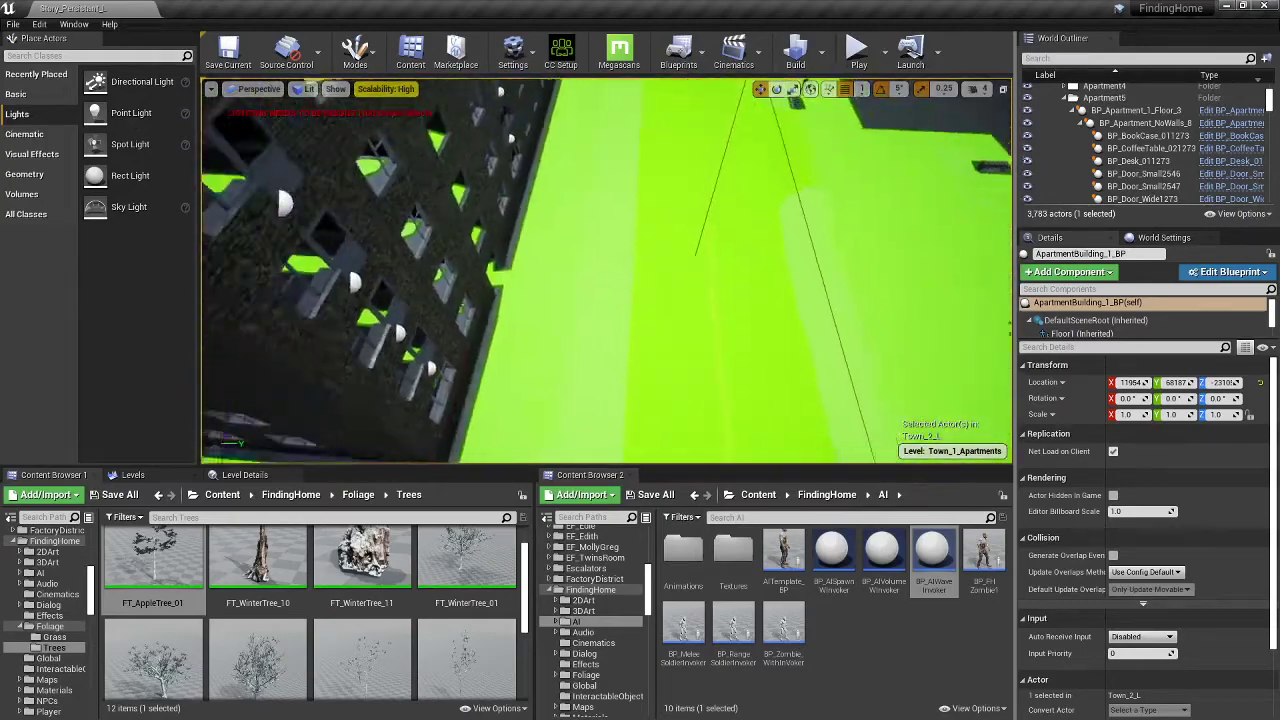
right_drag(606, 270, 565, 235)
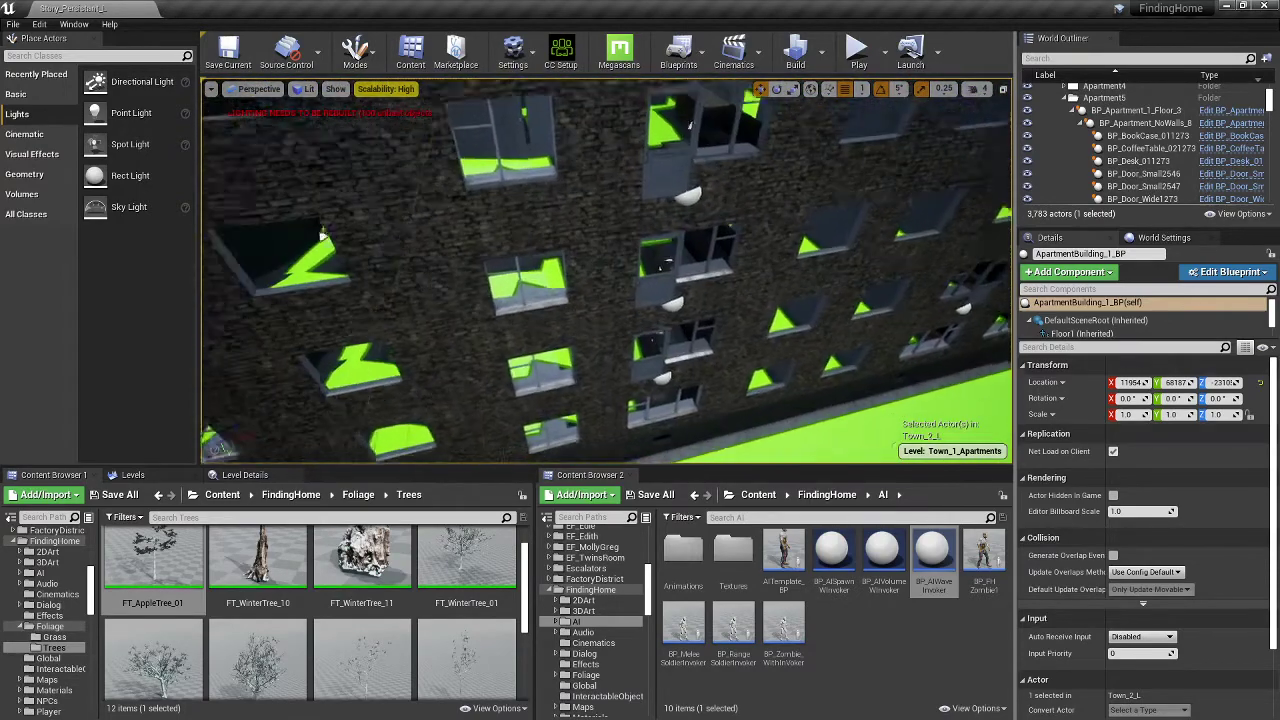
right_drag(606, 270, 400, 308)
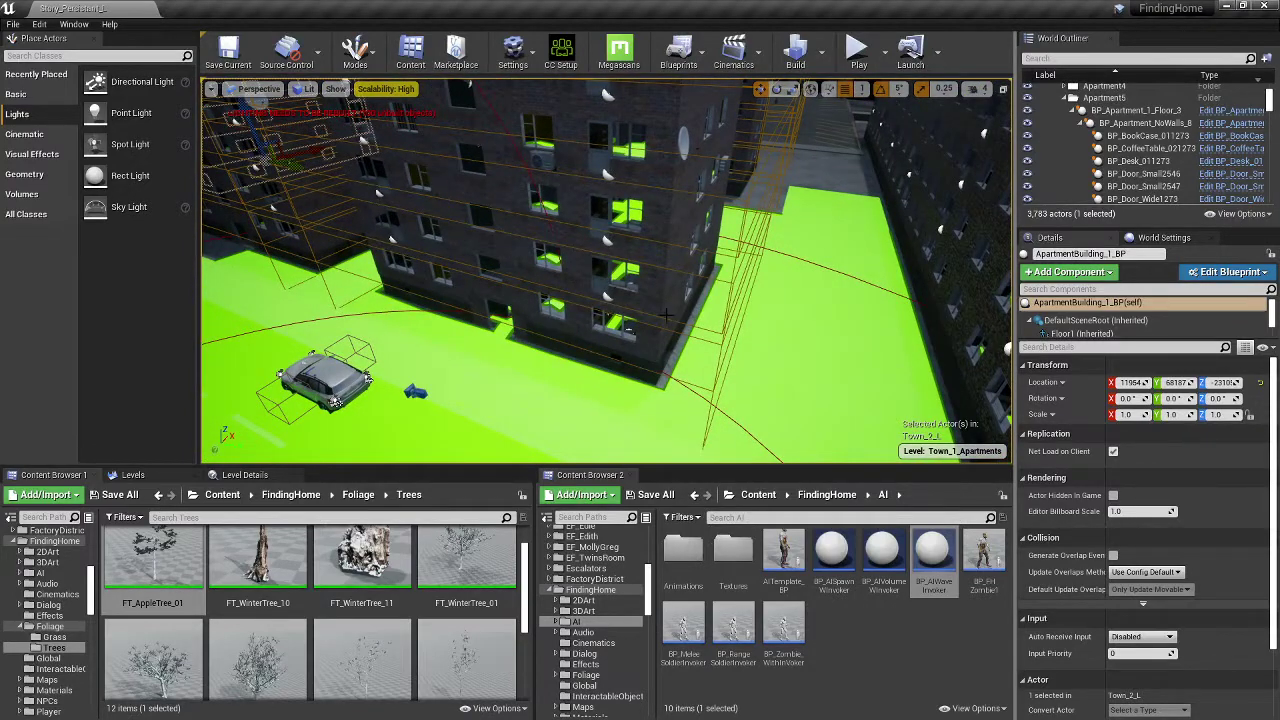
right_drag(530, 308, 746, 347)
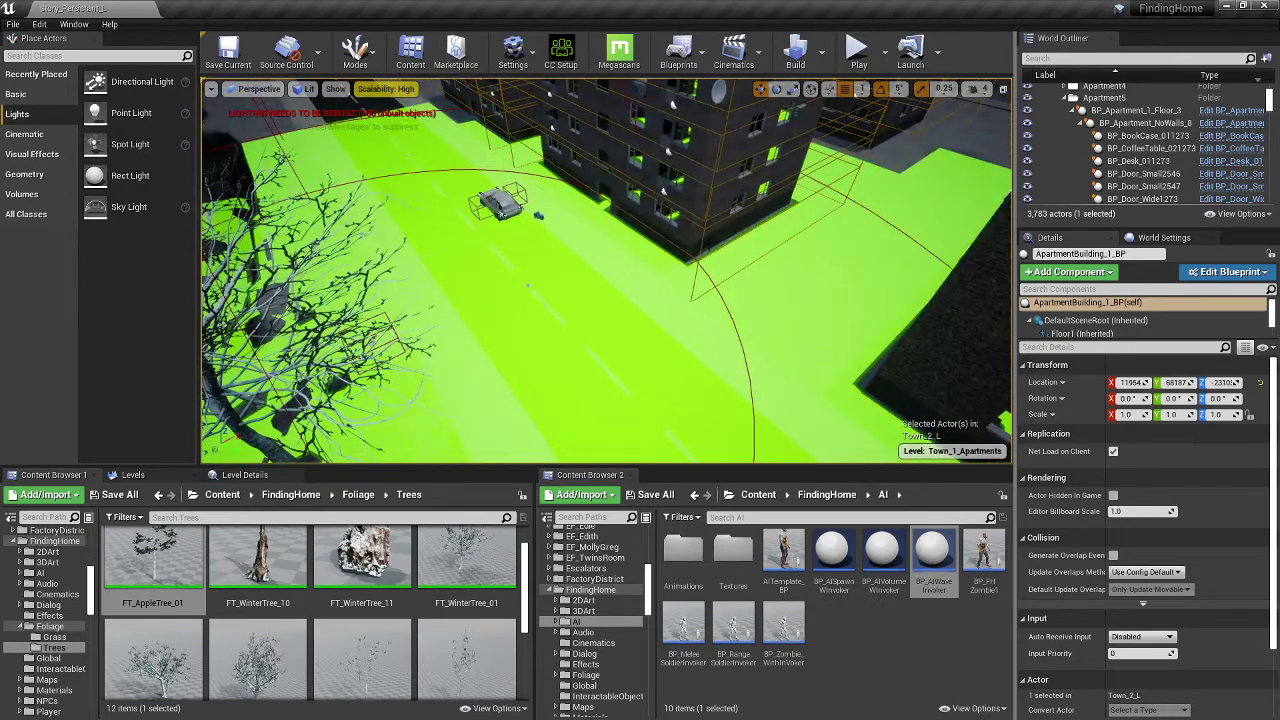
right_drag(655, 267, 745, 150)
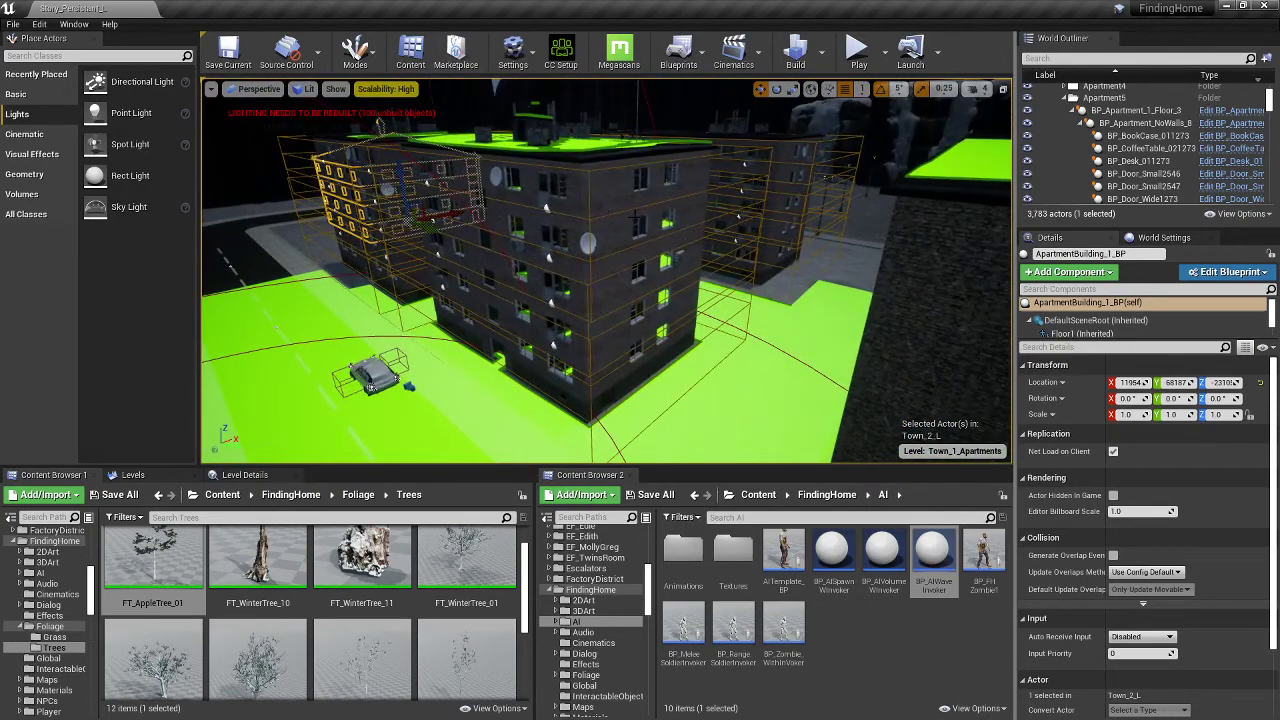
scroll(648, 226, up, 5)
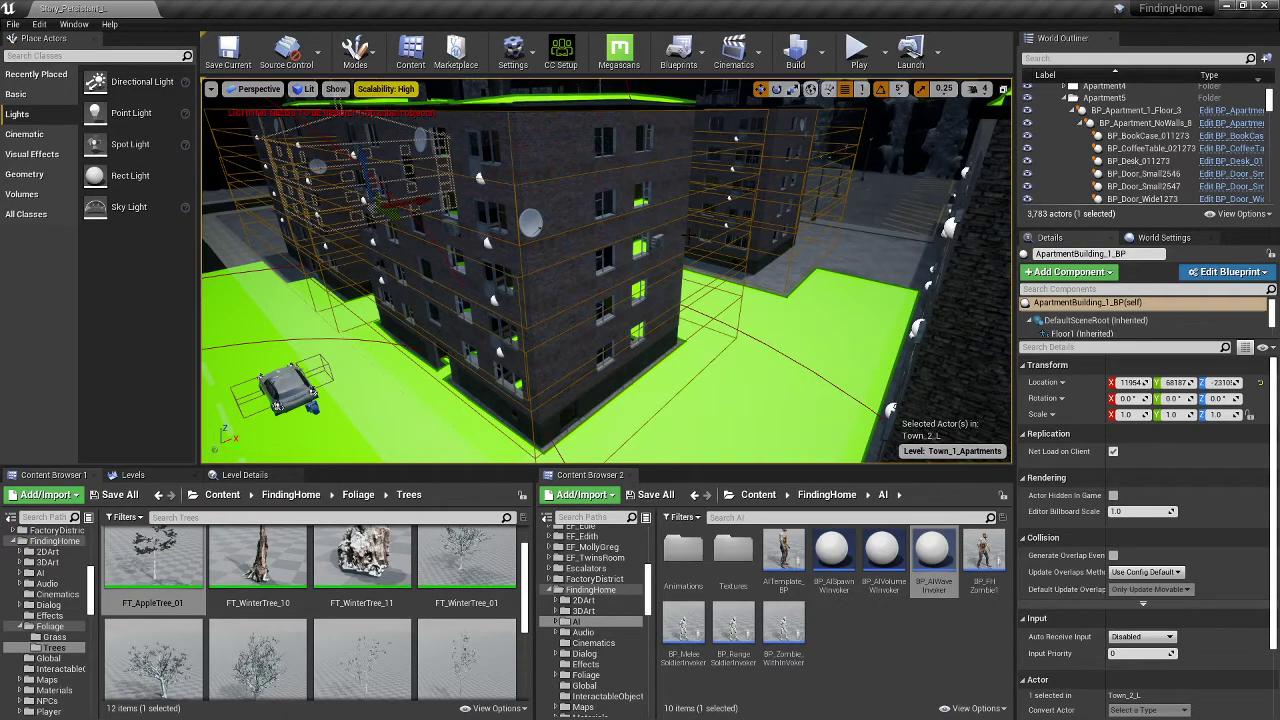
right_drag(648, 228, 628, 264)
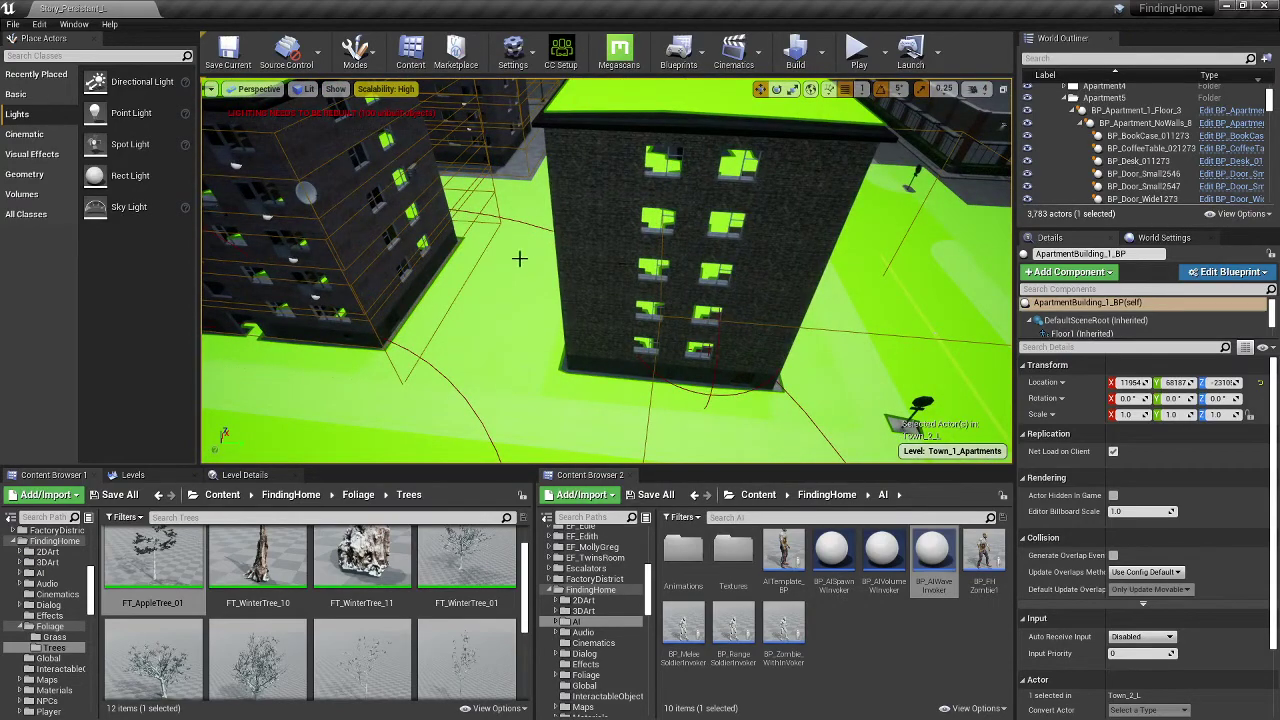
Step: Examine the streets, corner trees and outer walls around the apartment blocks from several sides
right_drag(512, 267, 368, 267)
key(s)
drag(436, 400, 563, 317)
right_drag(713, 318, 950, 326)
key(w)
right_drag(607, 290, 395, 250)
drag(670, 238, 658, 268)
right_drag(717, 282, 683, 403)
right_drag(386, 394, 310, 390)
right_drag(406, 297, 409, 297)
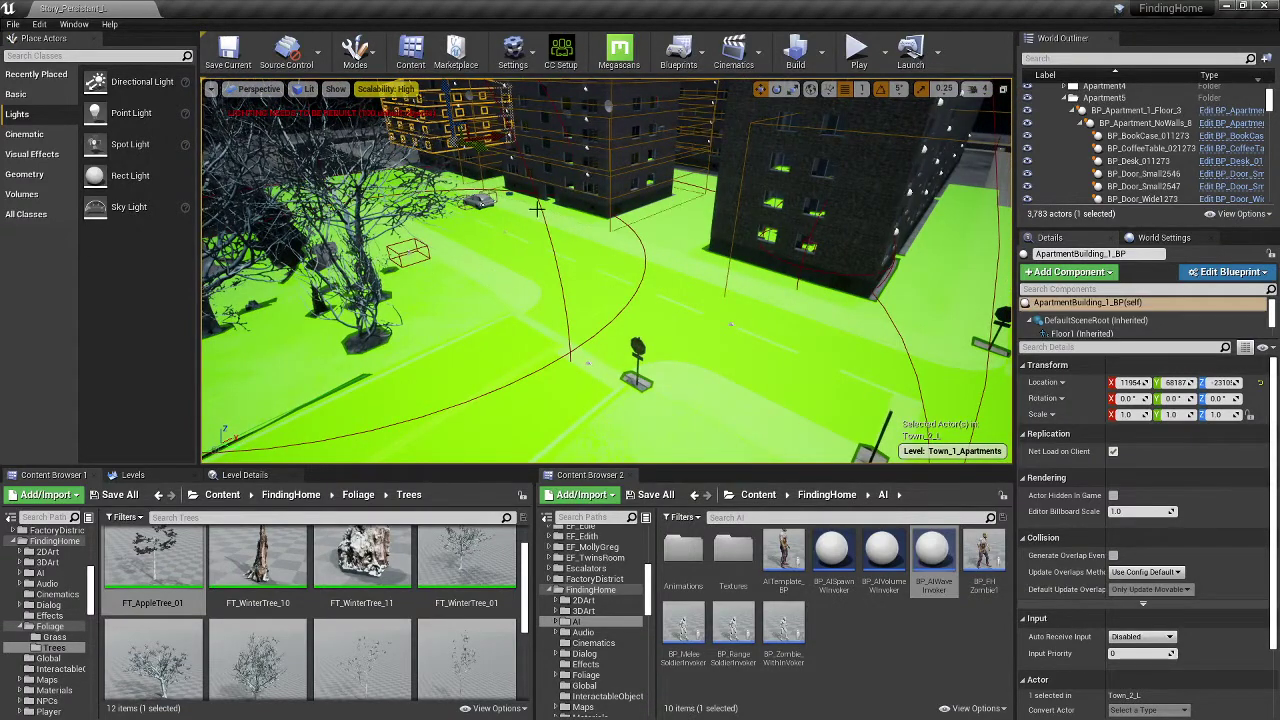
right_drag(511, 309, 690, 218)
key(w)
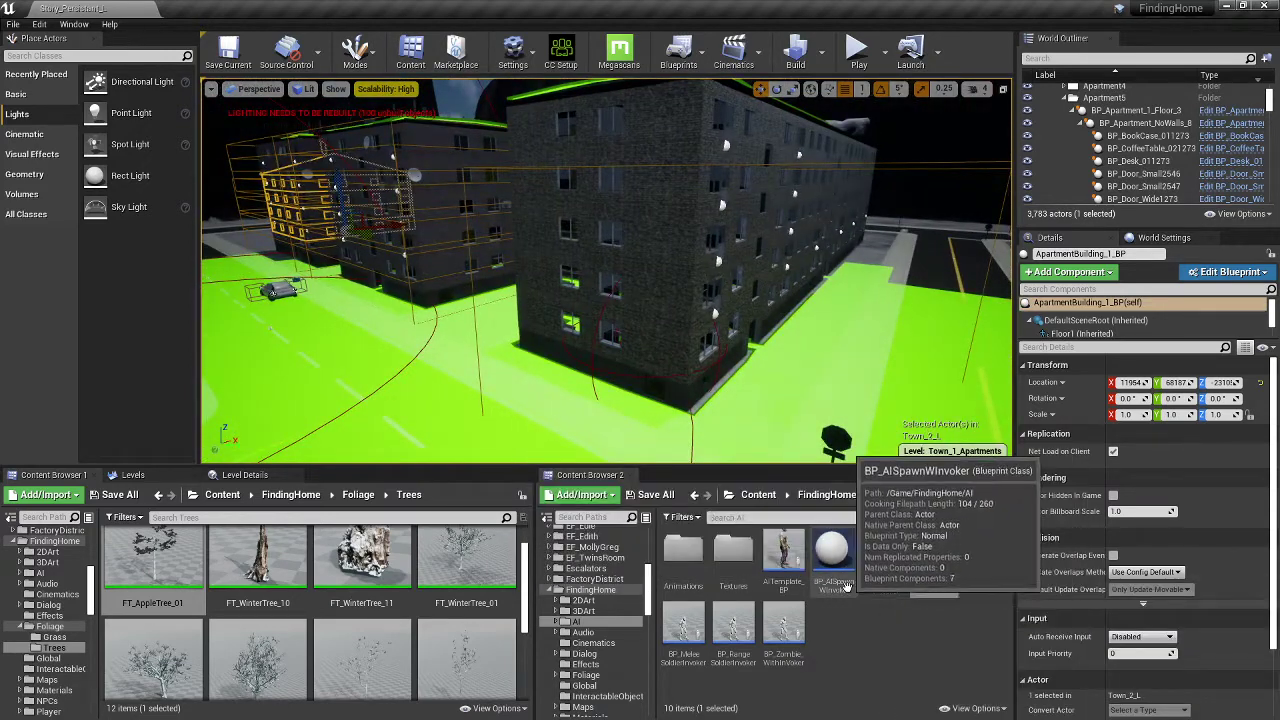
drag(845, 587, 775, 359)
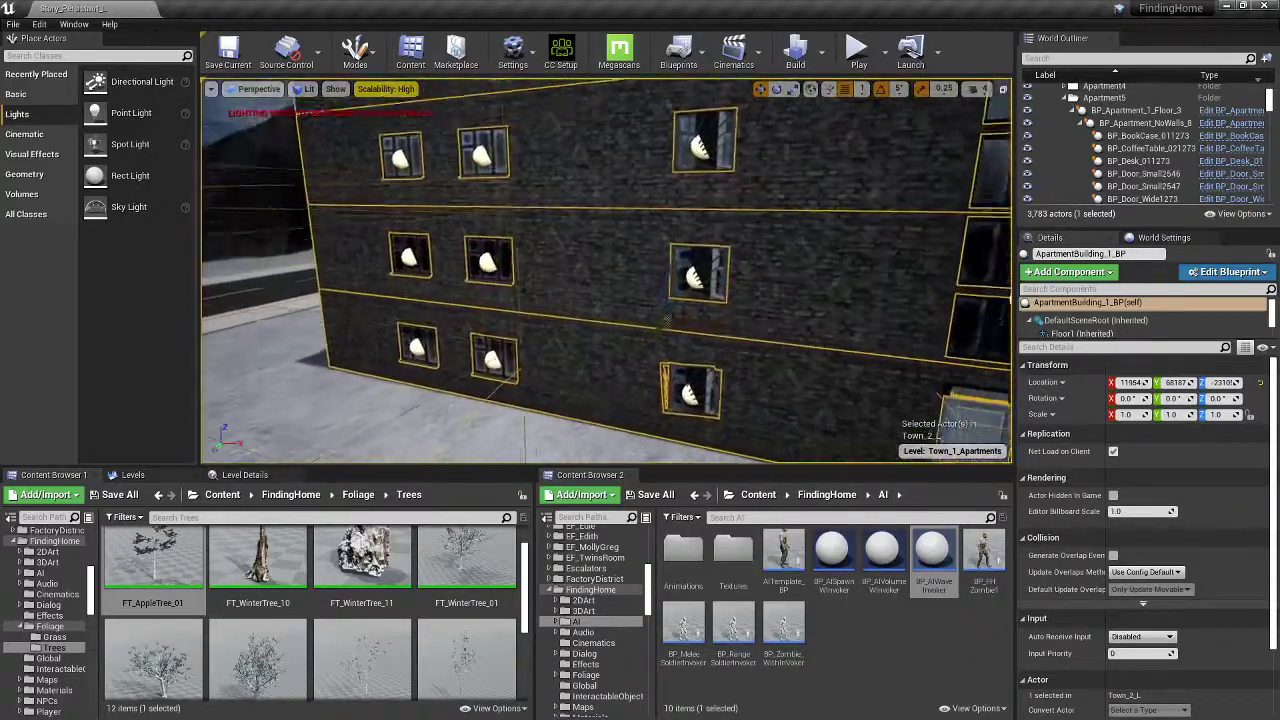
Step: Inspect the apartment building's furnished rooms, including the child's bedroom and toy race track, and go back outside the building
right_drag(606, 270, 676, 270)
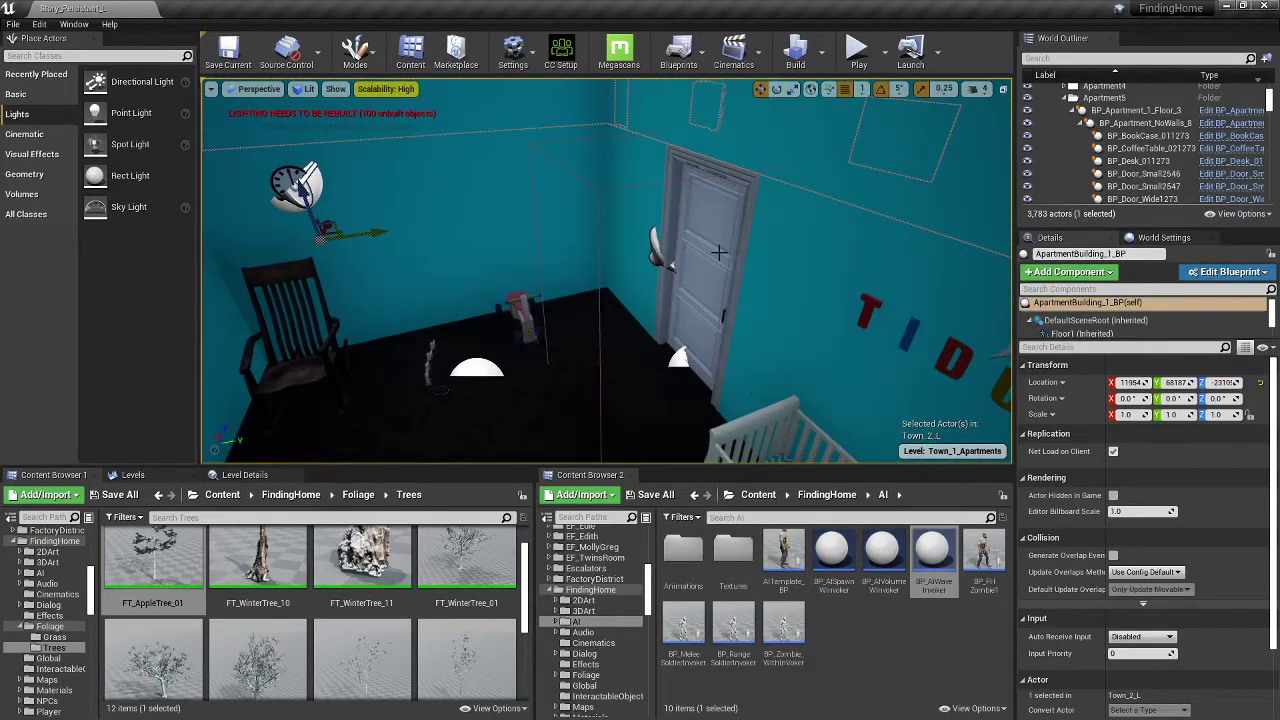
right_drag(606, 270, 510, 270)
key(w)
key(w)
right_drag(606, 270, 985, 280)
key(s)
right_drag(910, 212, 980, 216)
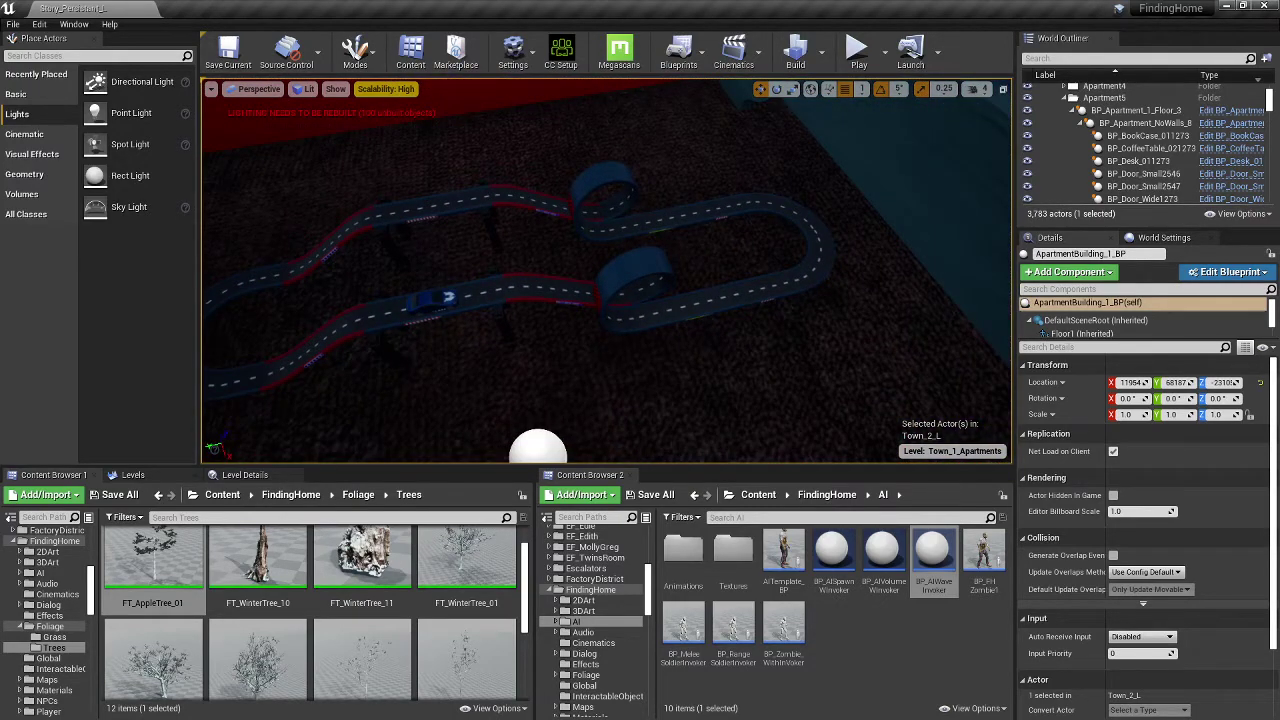
mouse_move(606, 270)
right_down()
mouse_move(700, 245)
mouse_move(610, 285)
right_up()
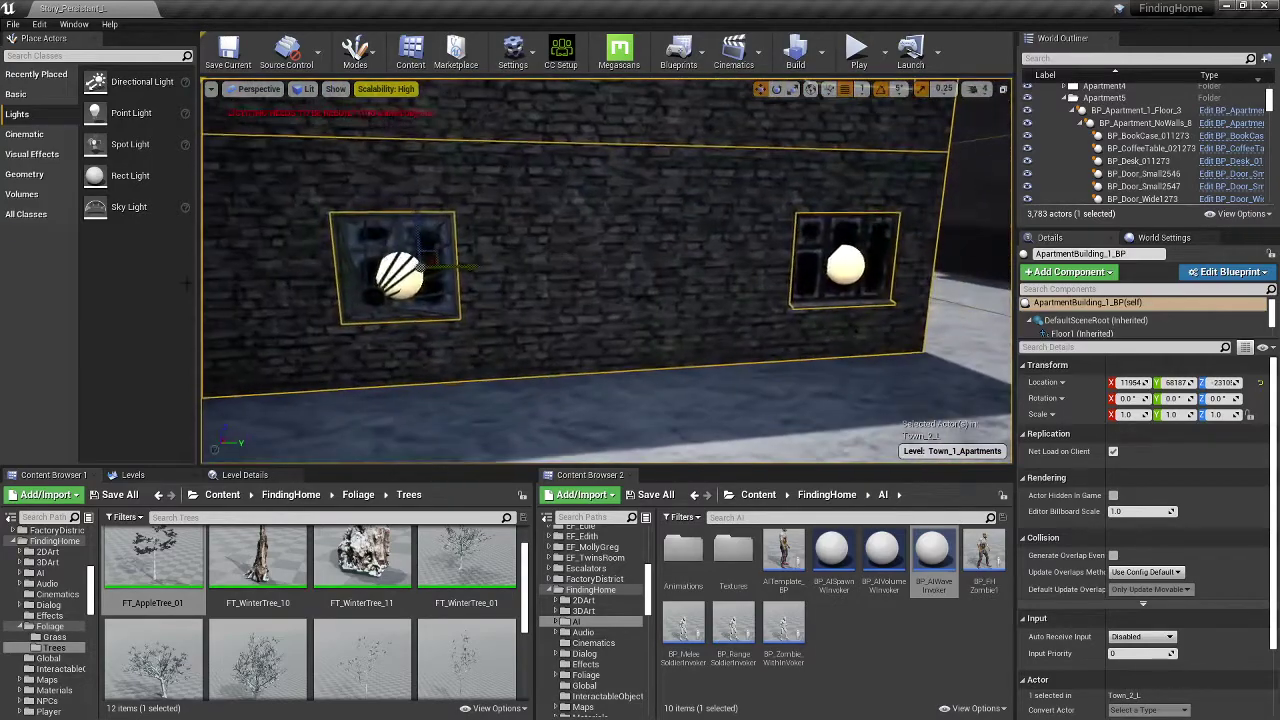
right_drag(585, 297, 510, 325)
right_drag(650, 397, 756, 428)
right_drag(782, 260, 670, 287)
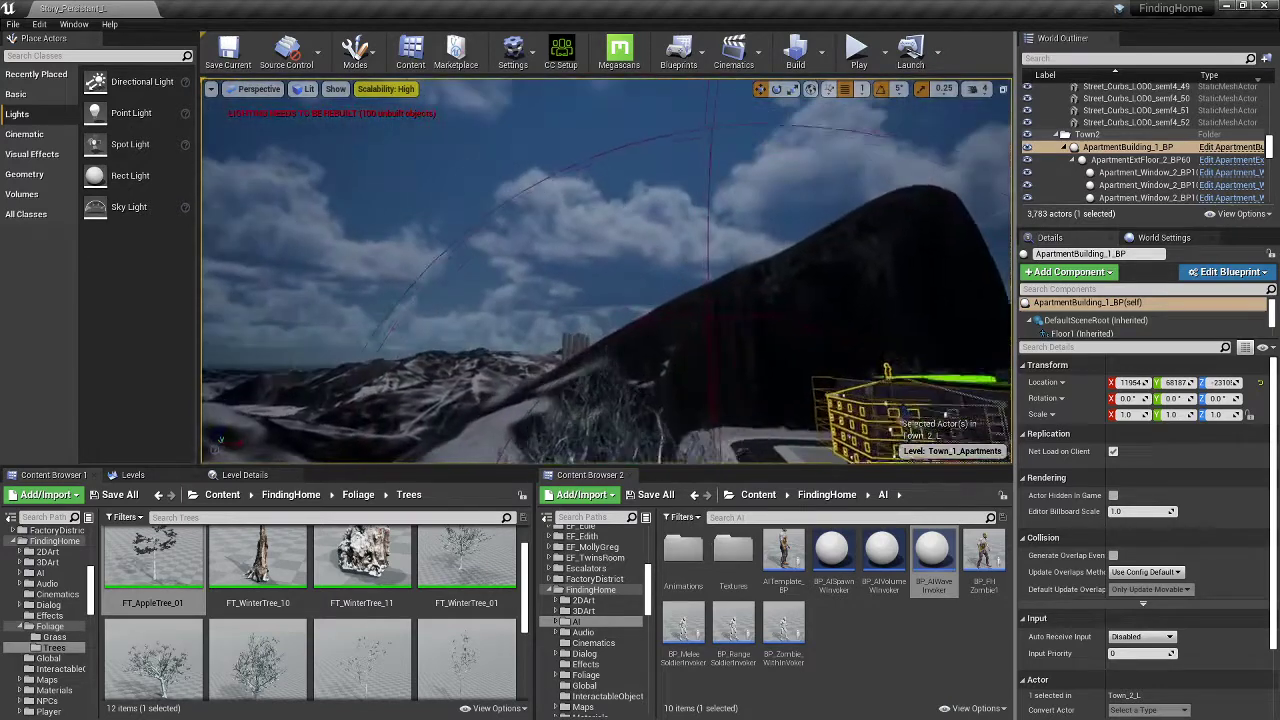
Step: Set the viewport camera speed to 8 and inspect the factory district's buildings and storage tanks
click(1001, 90)
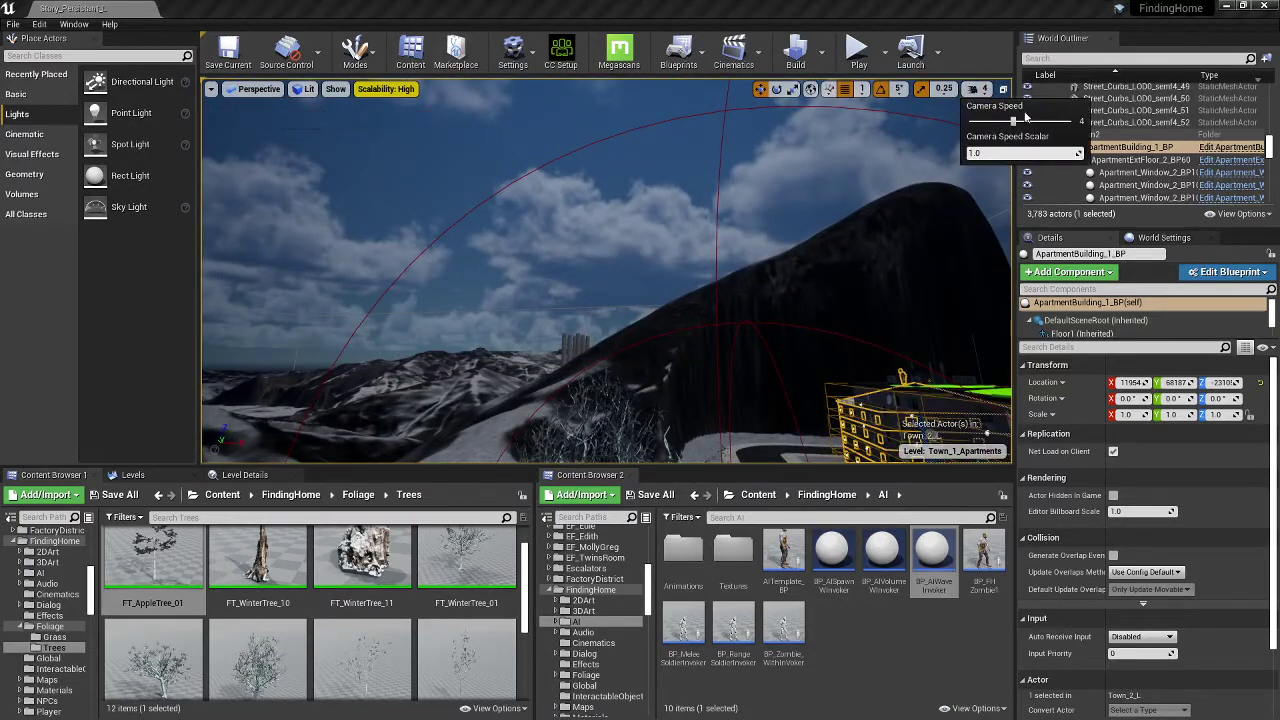
drag(1055, 124, 1078, 124)
right_drag(800, 240, 850, 180)
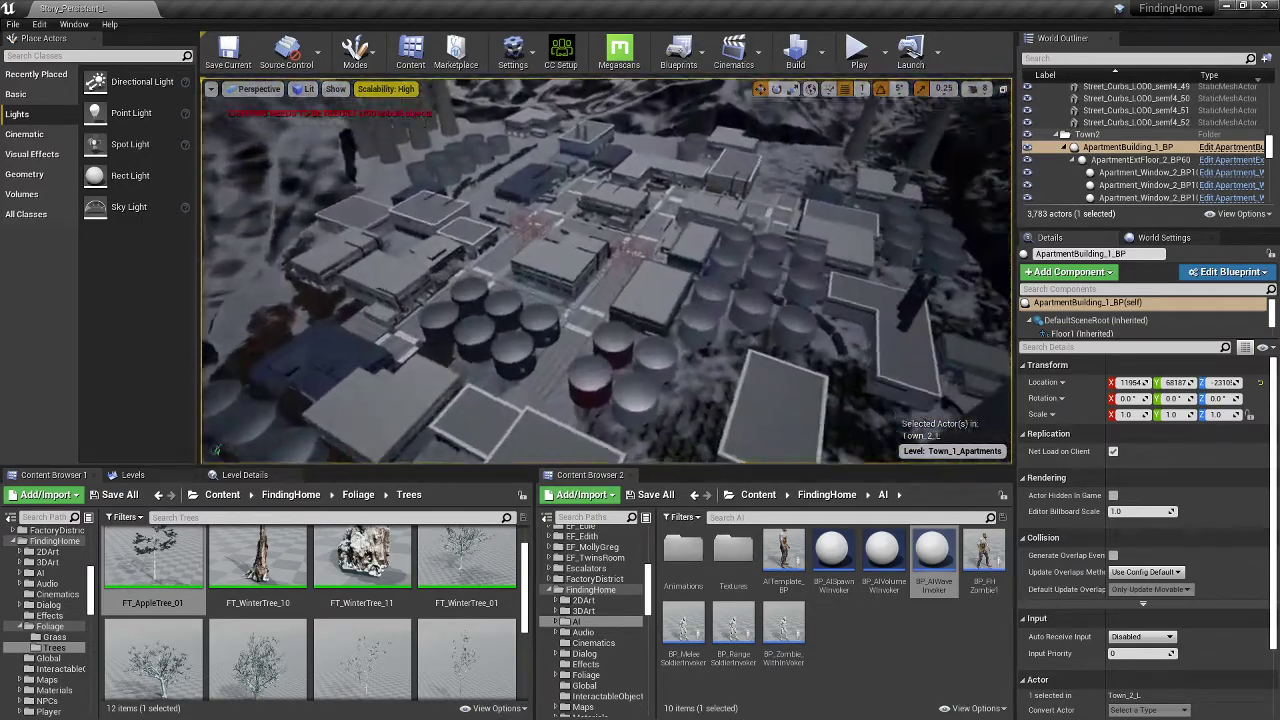
right_drag(606, 270, 690, 250)
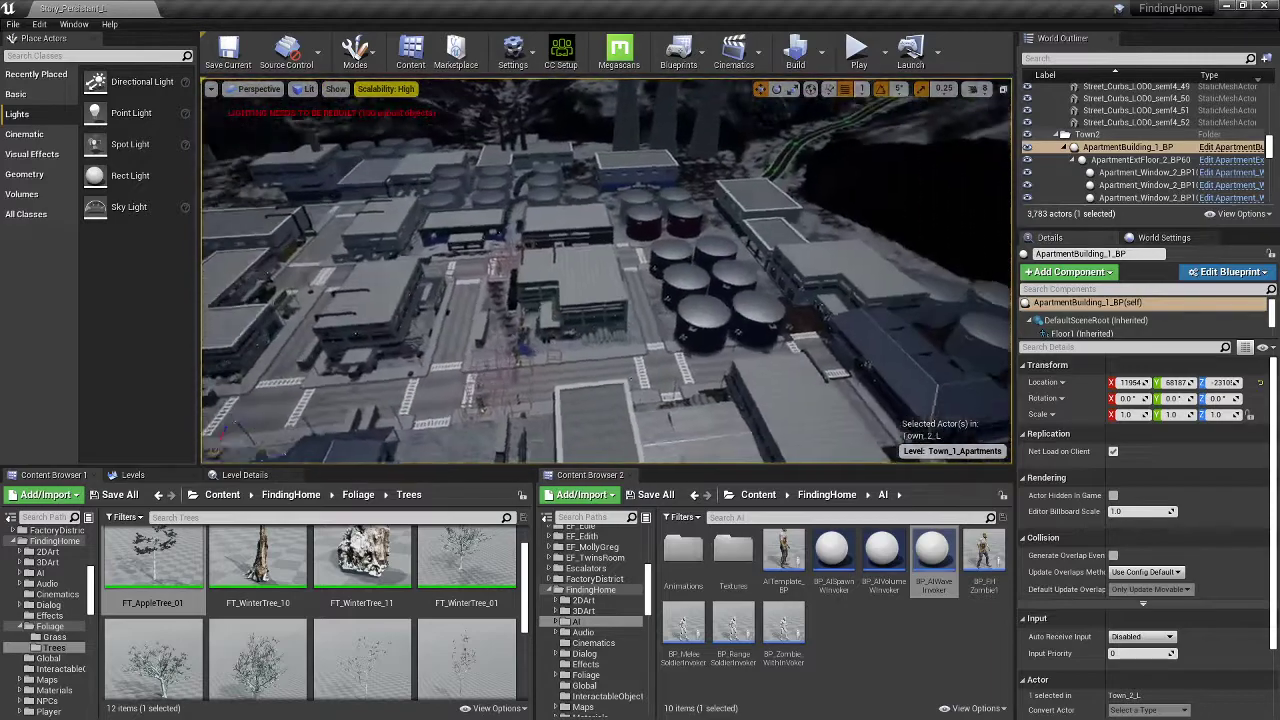
right_drag(606, 270, 680, 268)
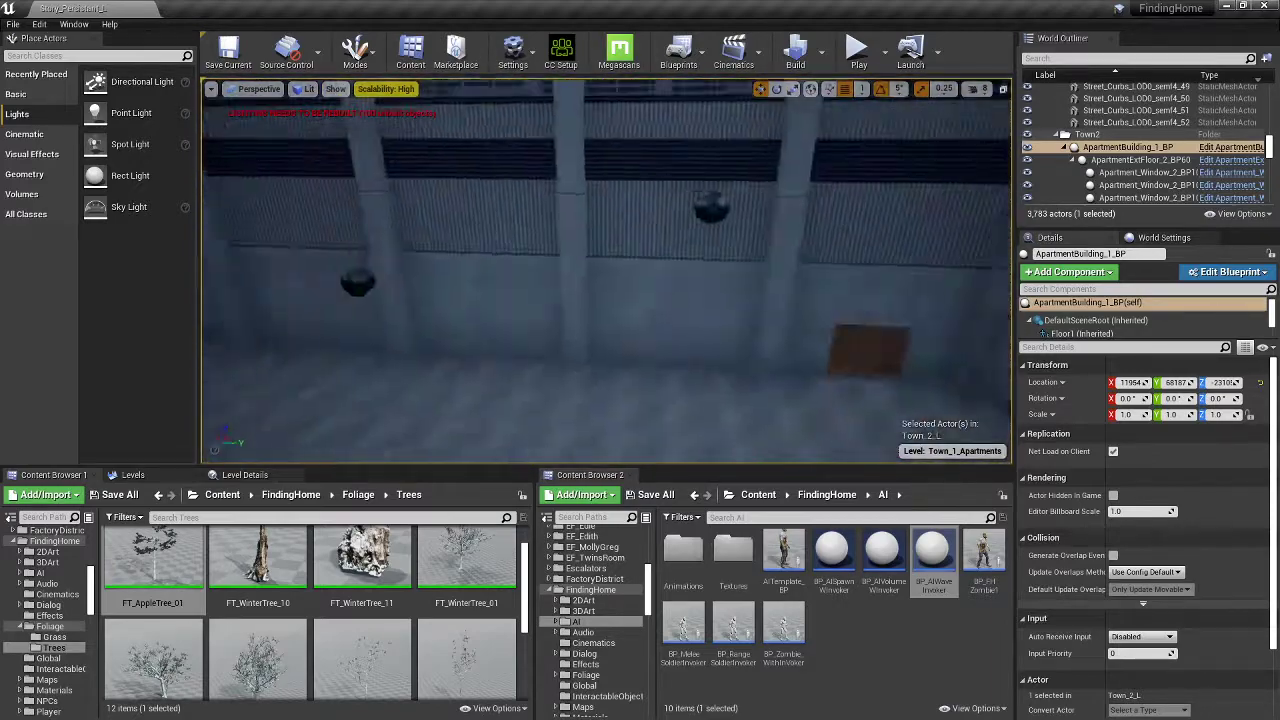
Step: Start playing the level in the active editor viewport
right_drag(870, 255, 820, 255)
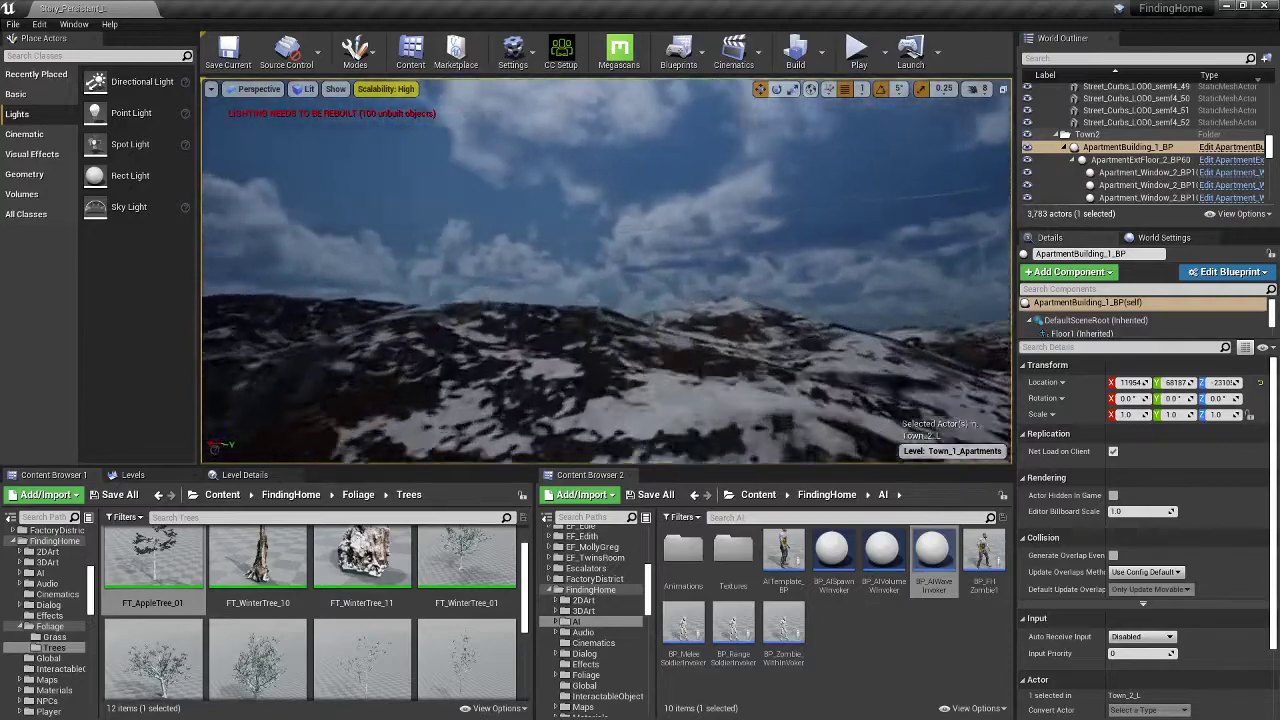
right_drag(640, 270, 600, 245)
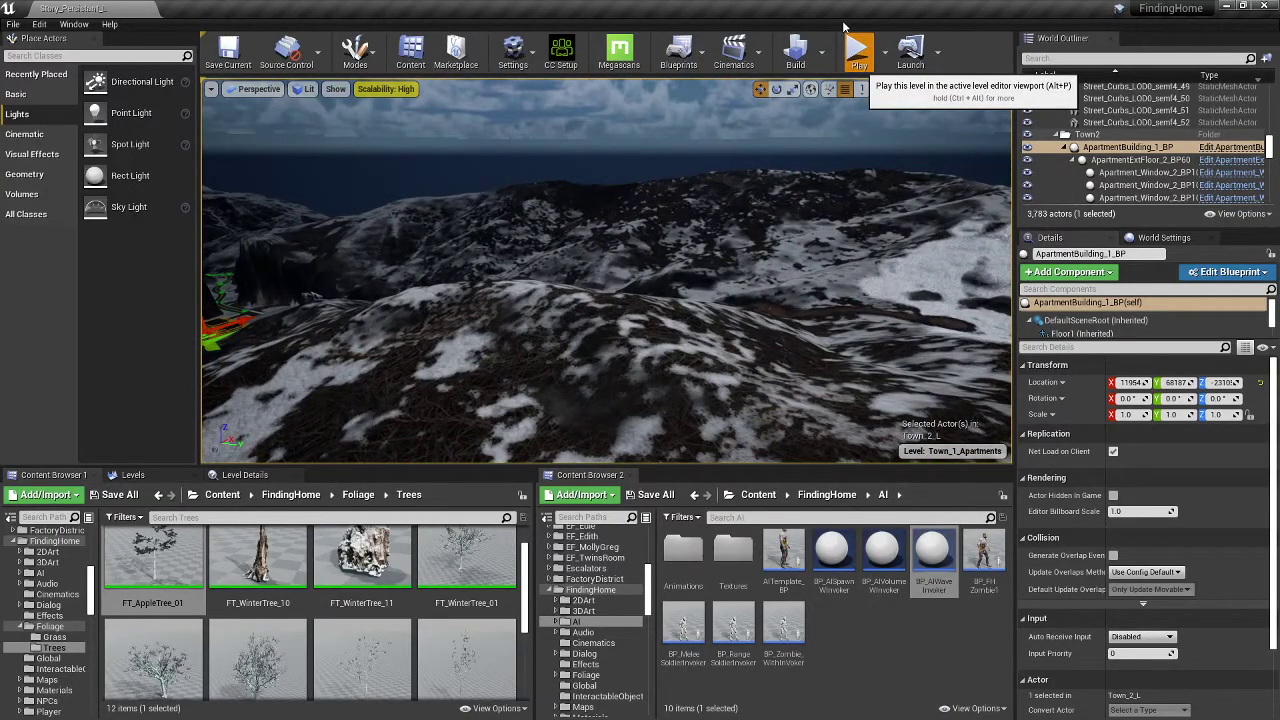
click(858, 50)
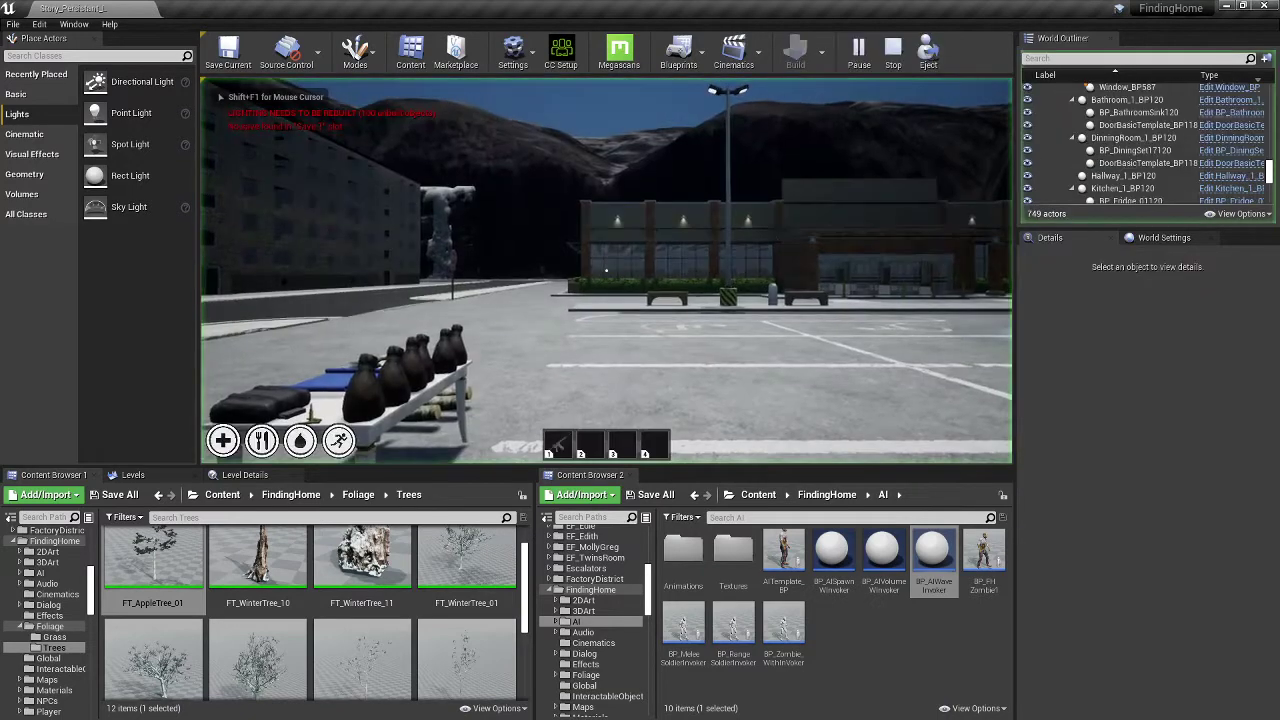
Step: Equip the M4A4 rifle and cross the road towards the stone apartment building
key(w)
key(1)
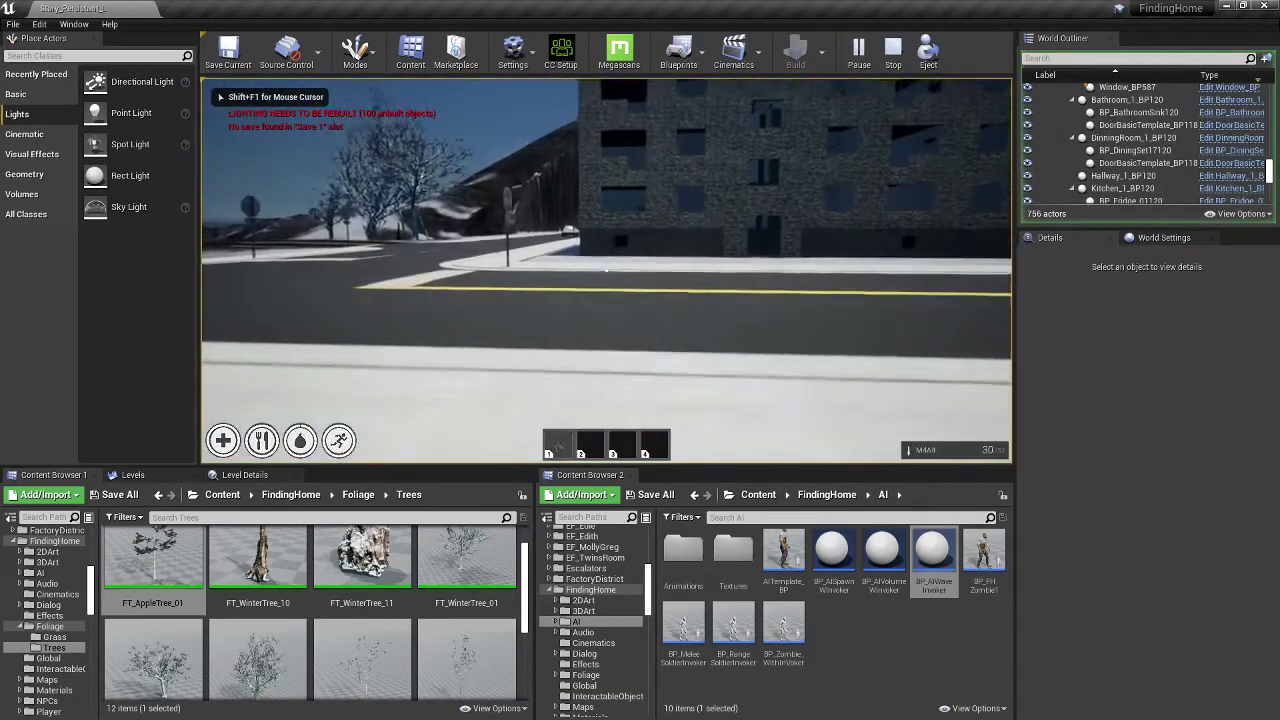
key(w)
Step: Aim down the rifle's sights and fire repeatedly at the apartment building's lower corner window
right_click(606, 271)
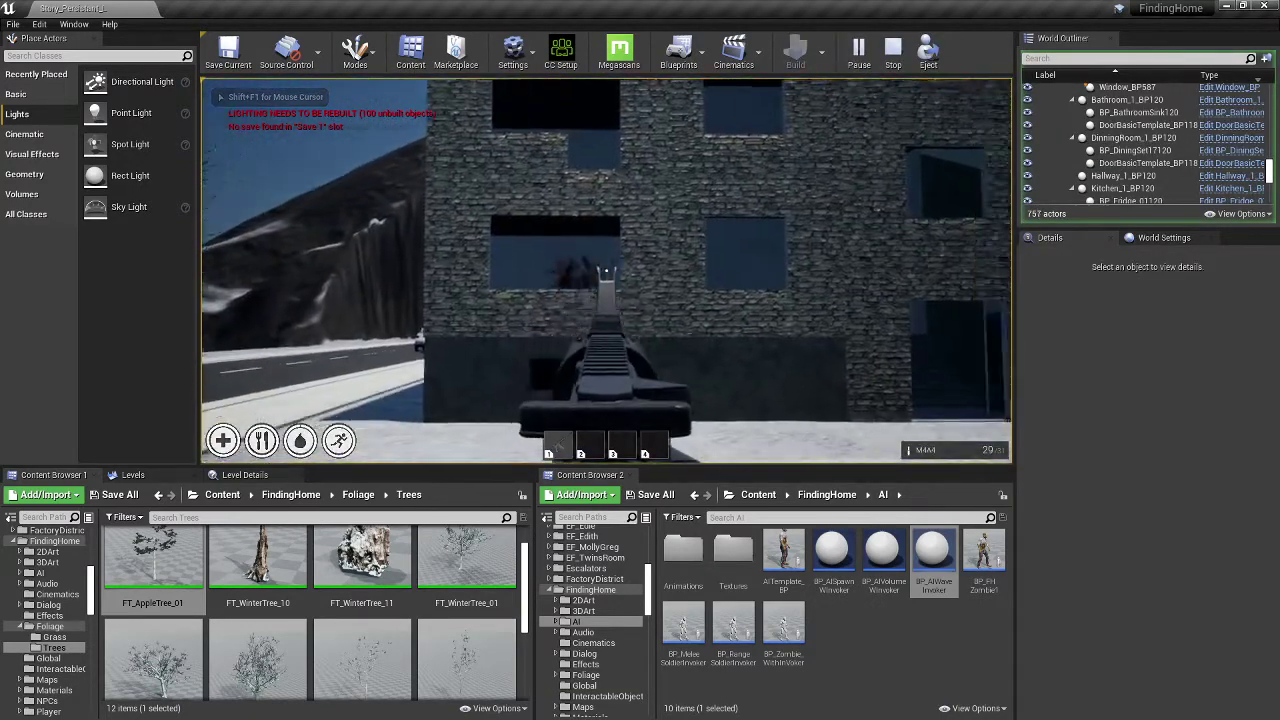
click(606, 271)
key(w)
click(606, 271)
click(606, 271)
key(w)
click(606, 271)
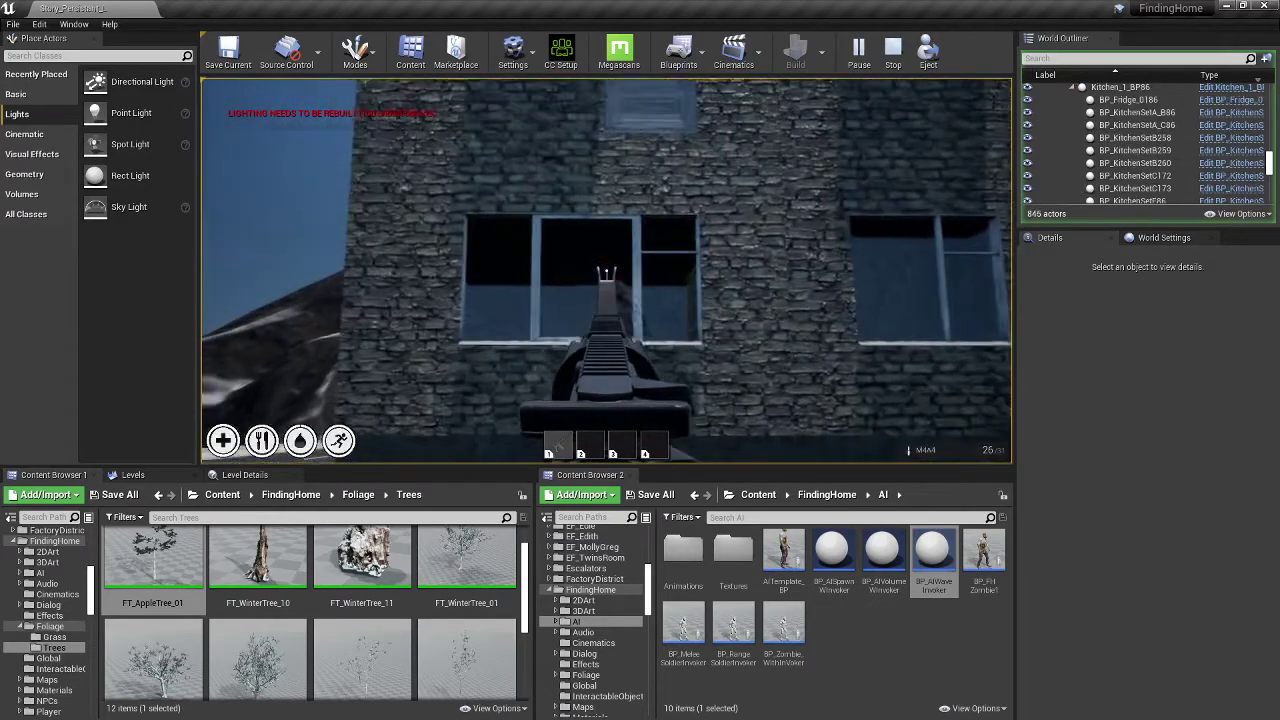
click(606, 270)
click(606, 270)
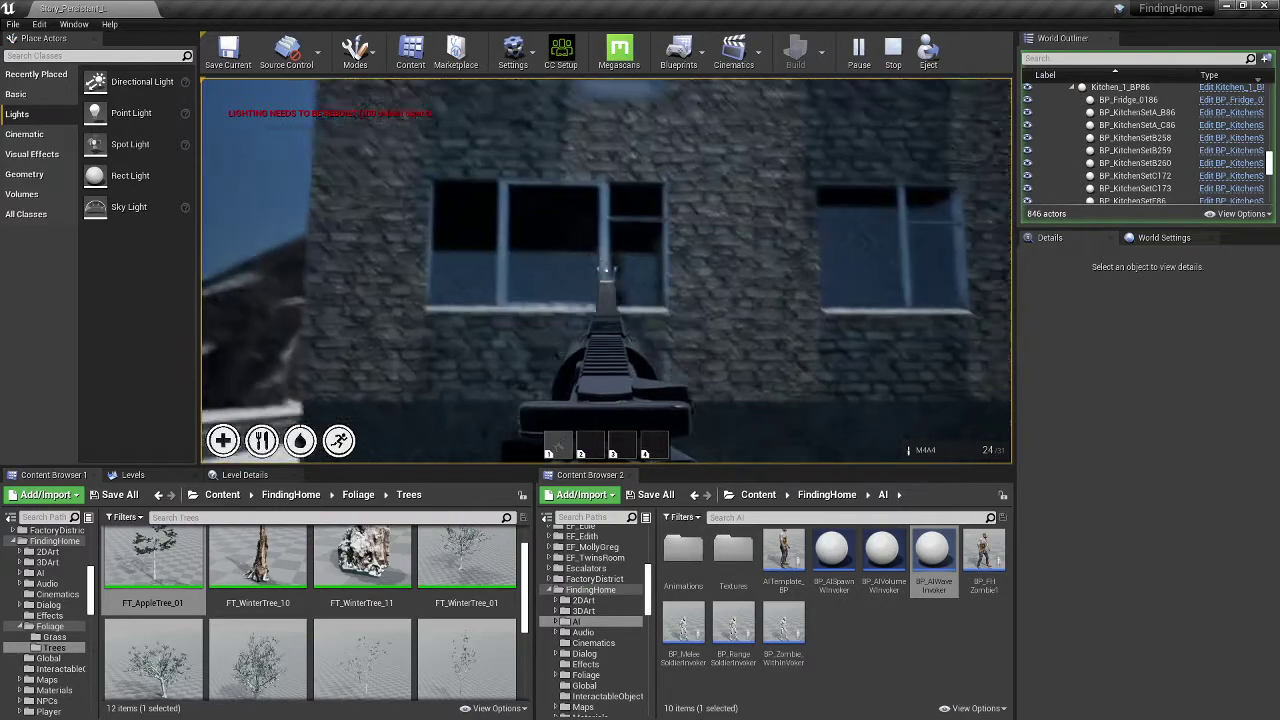
Step: Back away to the stop sign, re-aim at the same corner window and fire another shot
key(s)
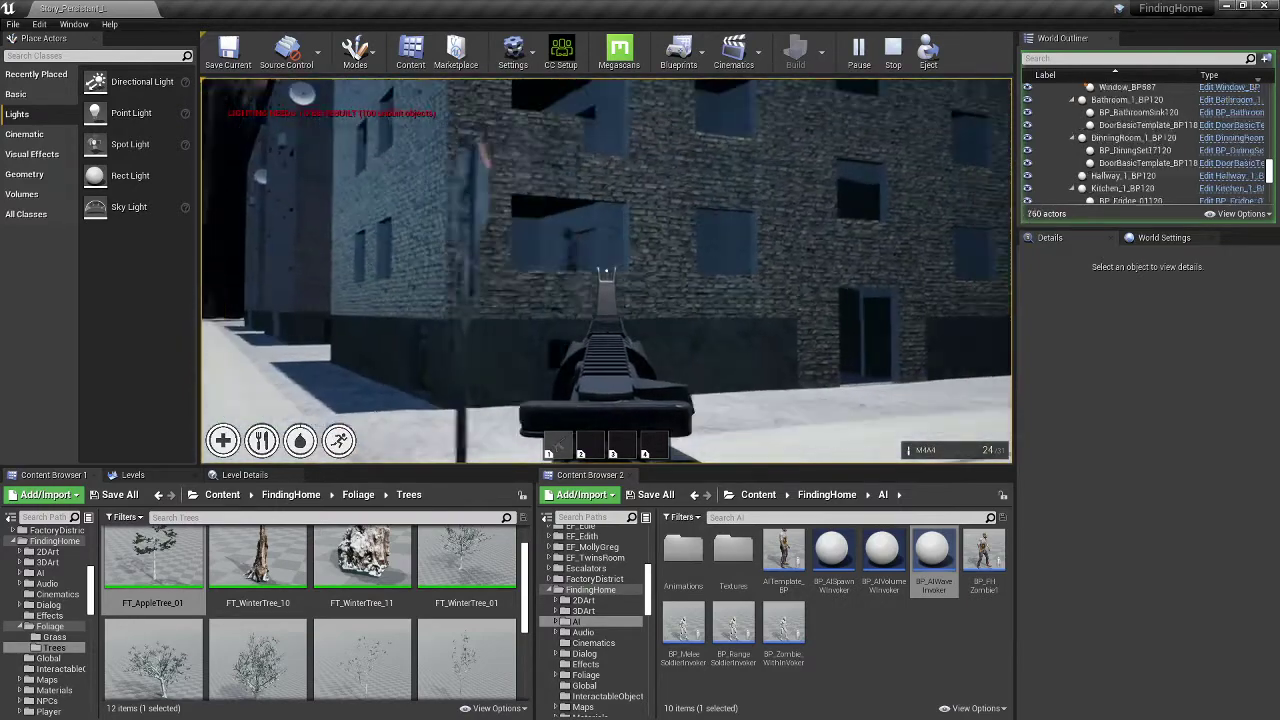
key(w)
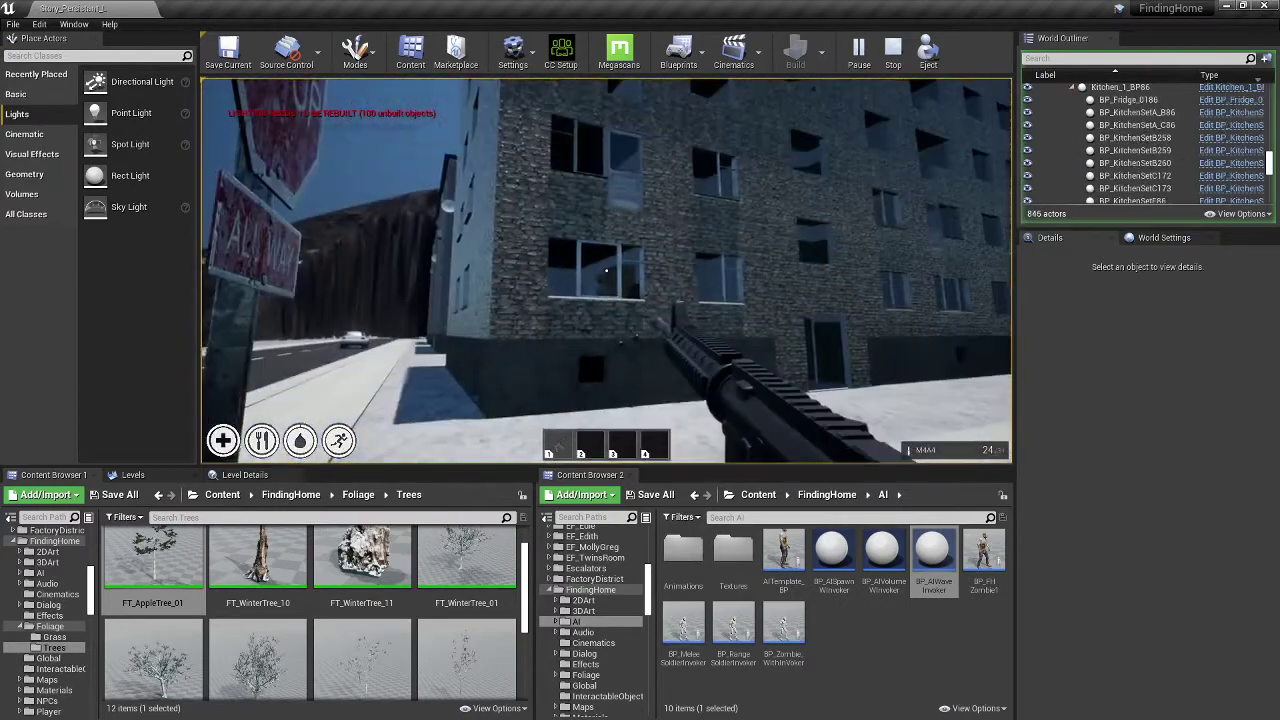
right_click(606, 270)
key(w)
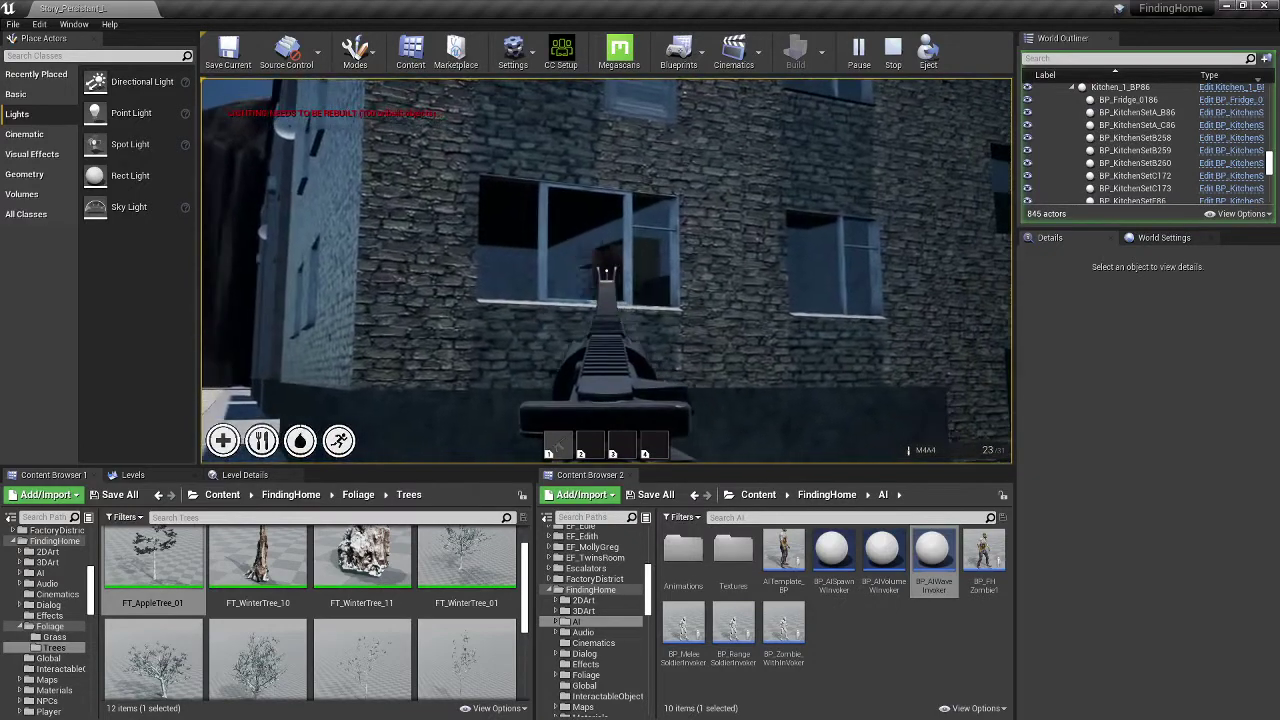
click(606, 270)
Step: Walk around the apartment building's corner to examine its facade, windows and basement openings
key(s)
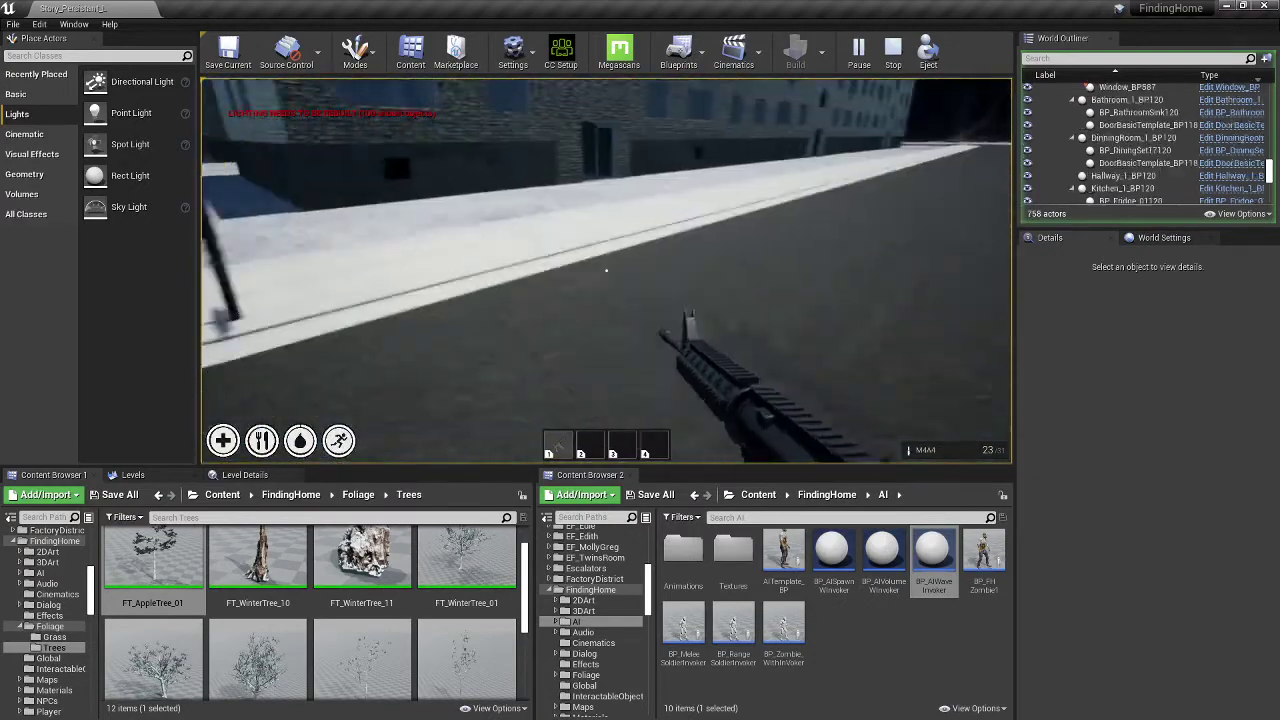
key(w)
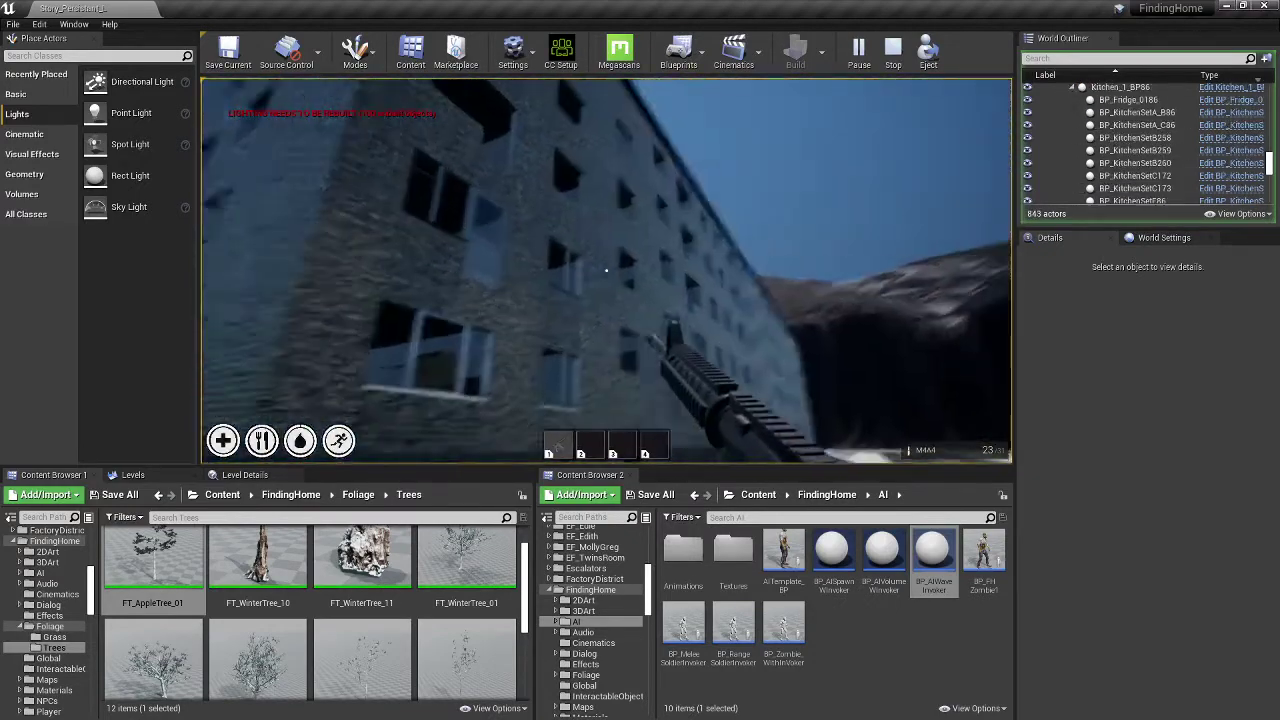
key(s)
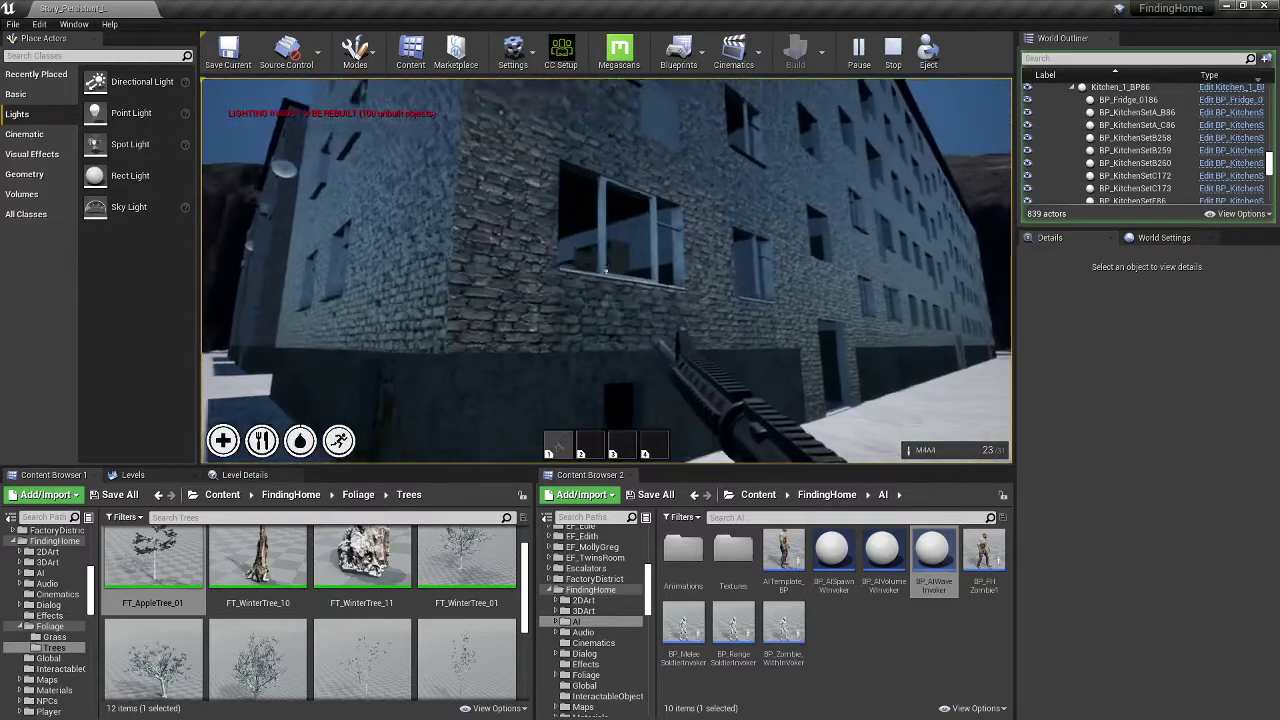
key(s)
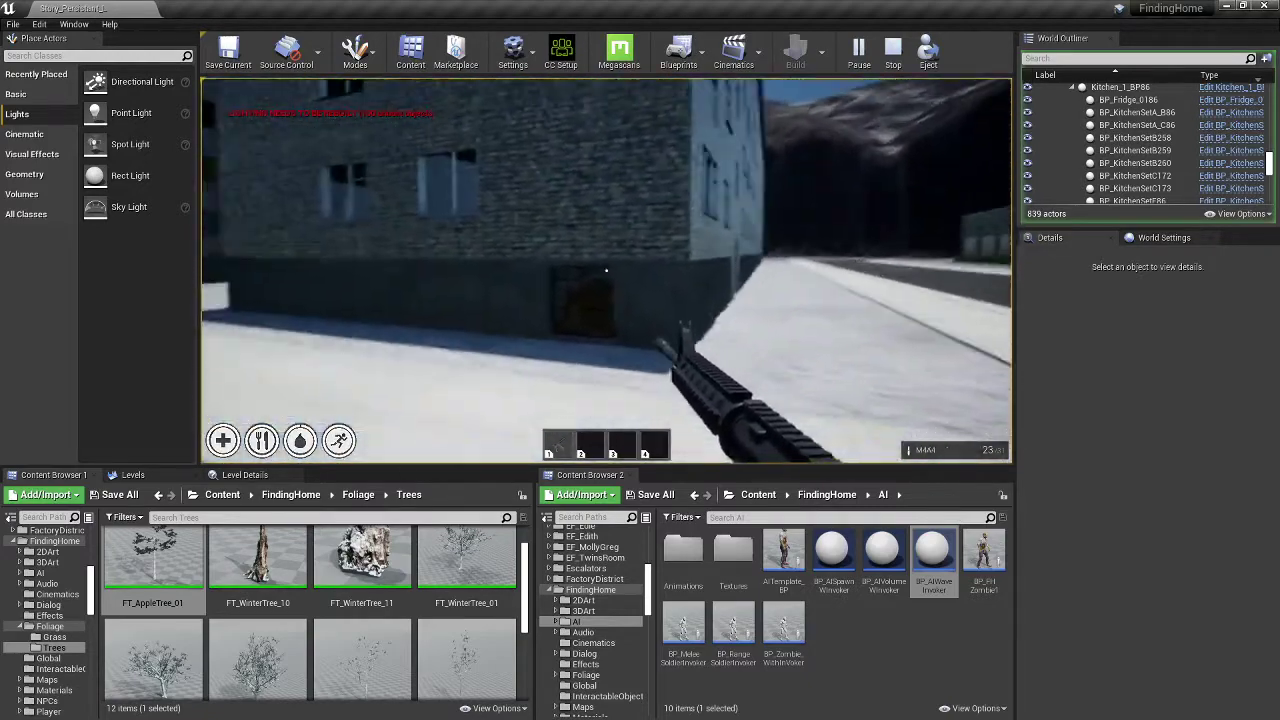
Step: Run along the road beside the apartment block, past the roadside trees and the white car
key(w)
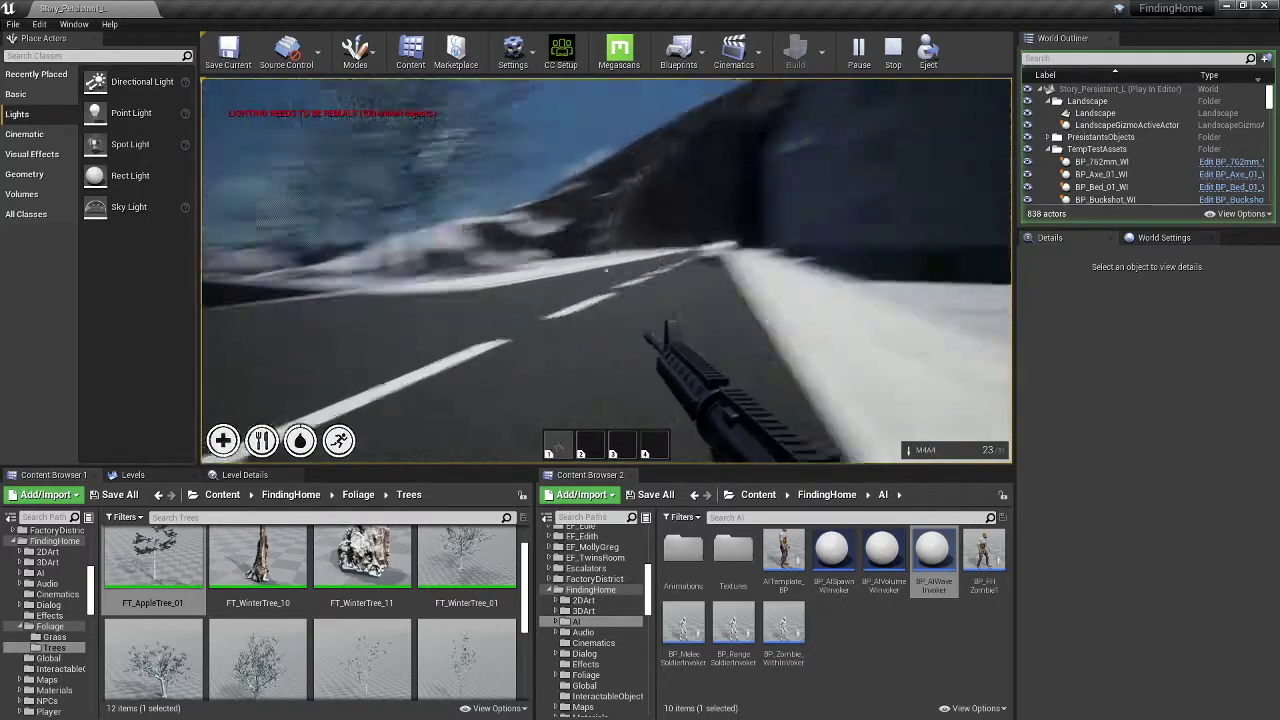
key(w)
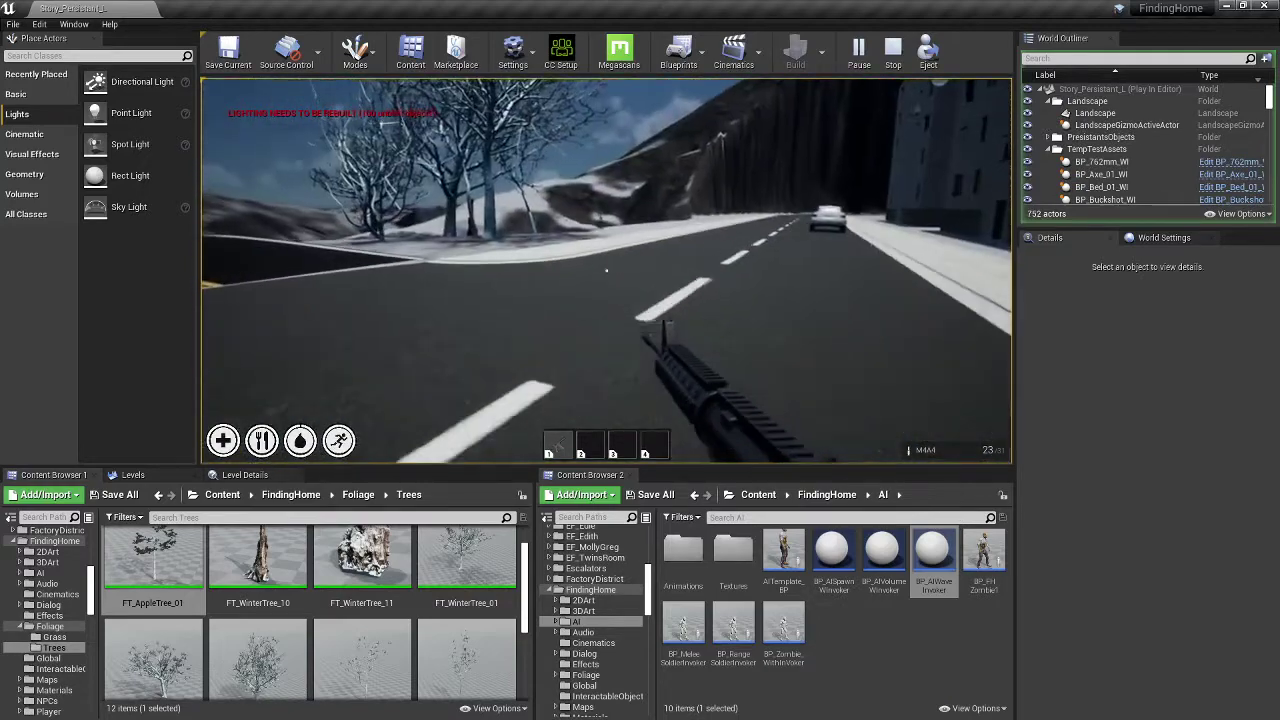
key(w)
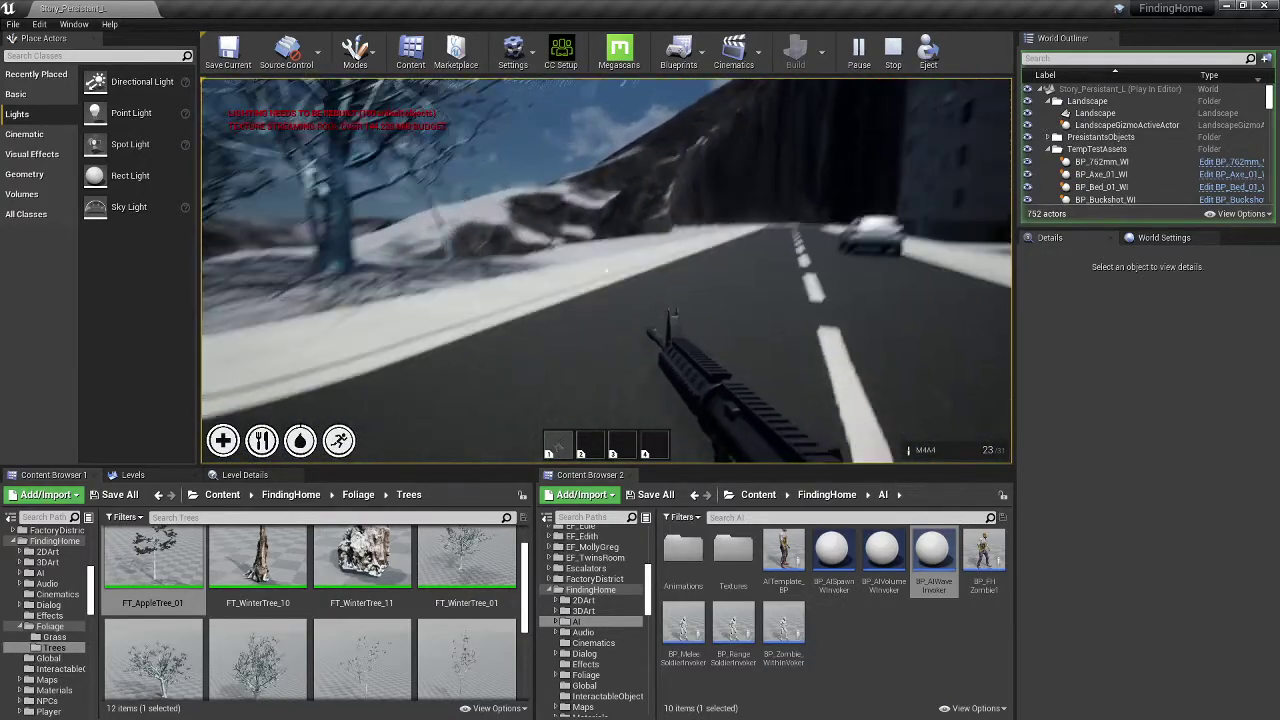
key(w)
Step: Aim the M4A4 at the zombies on the snowy roadside and shoot them until they are down
right_click(606, 270)
click(605, 270)
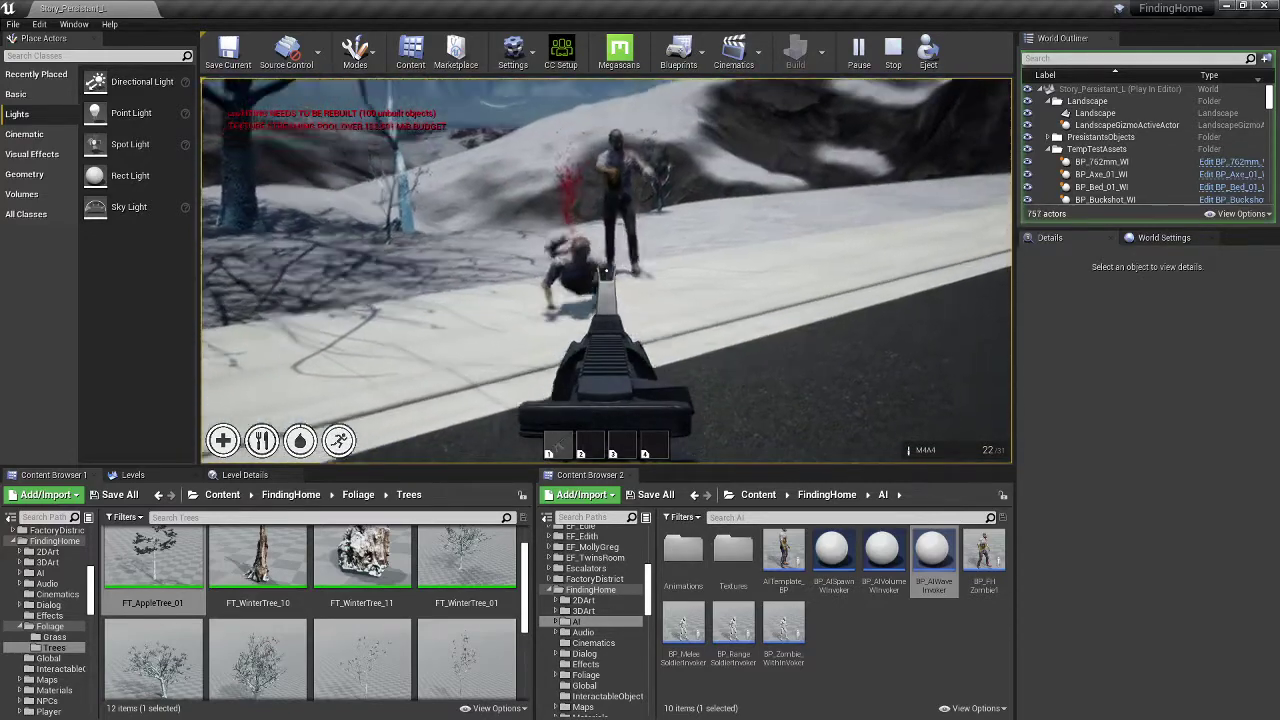
click(605, 270)
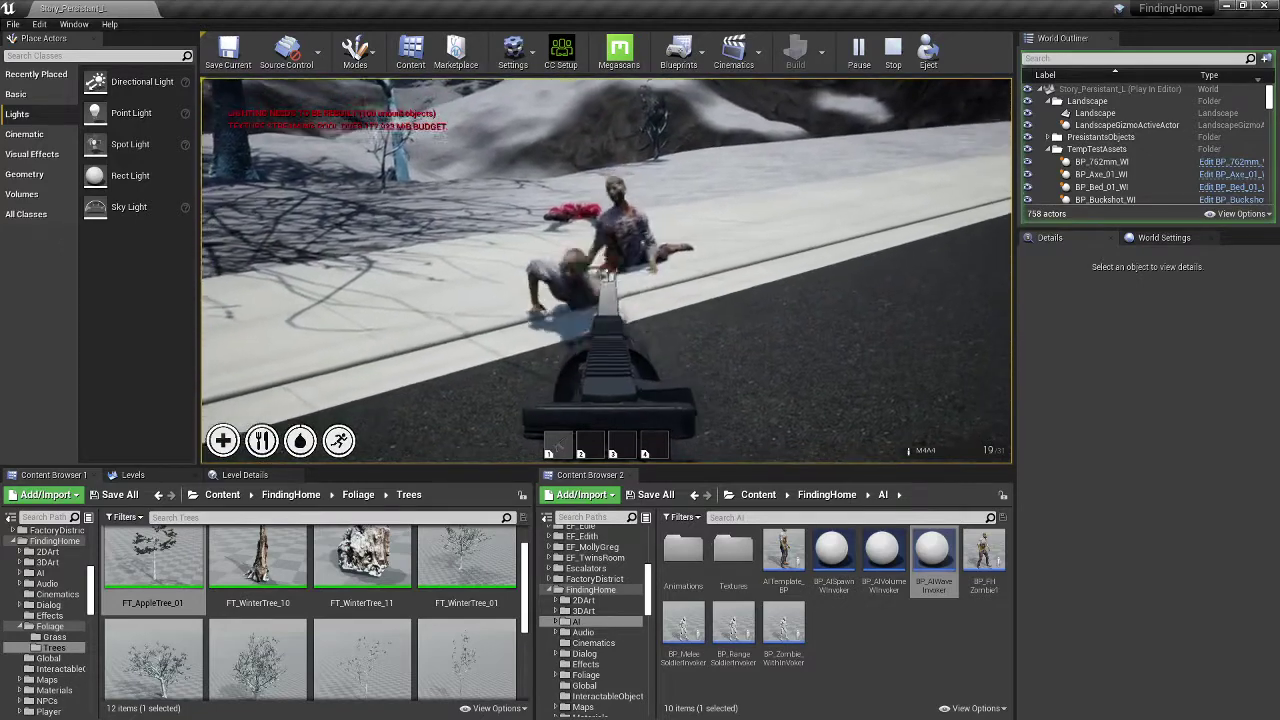
click(607, 271)
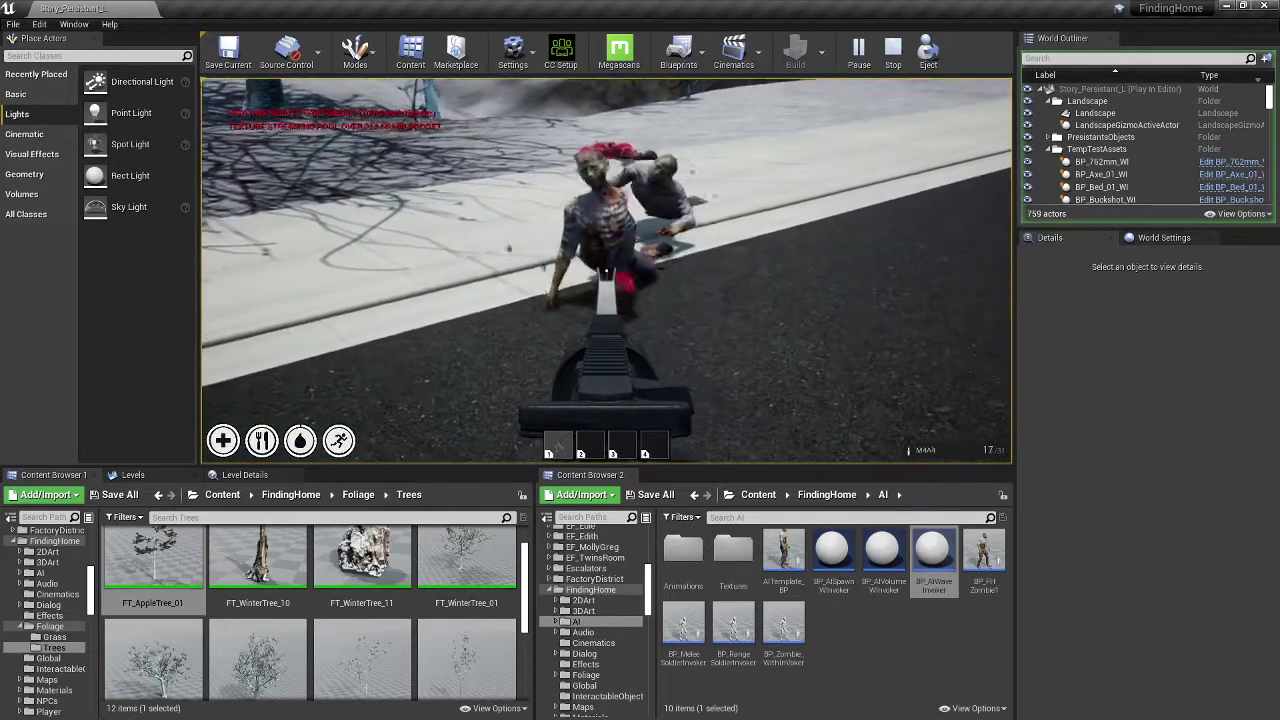
click(606, 270)
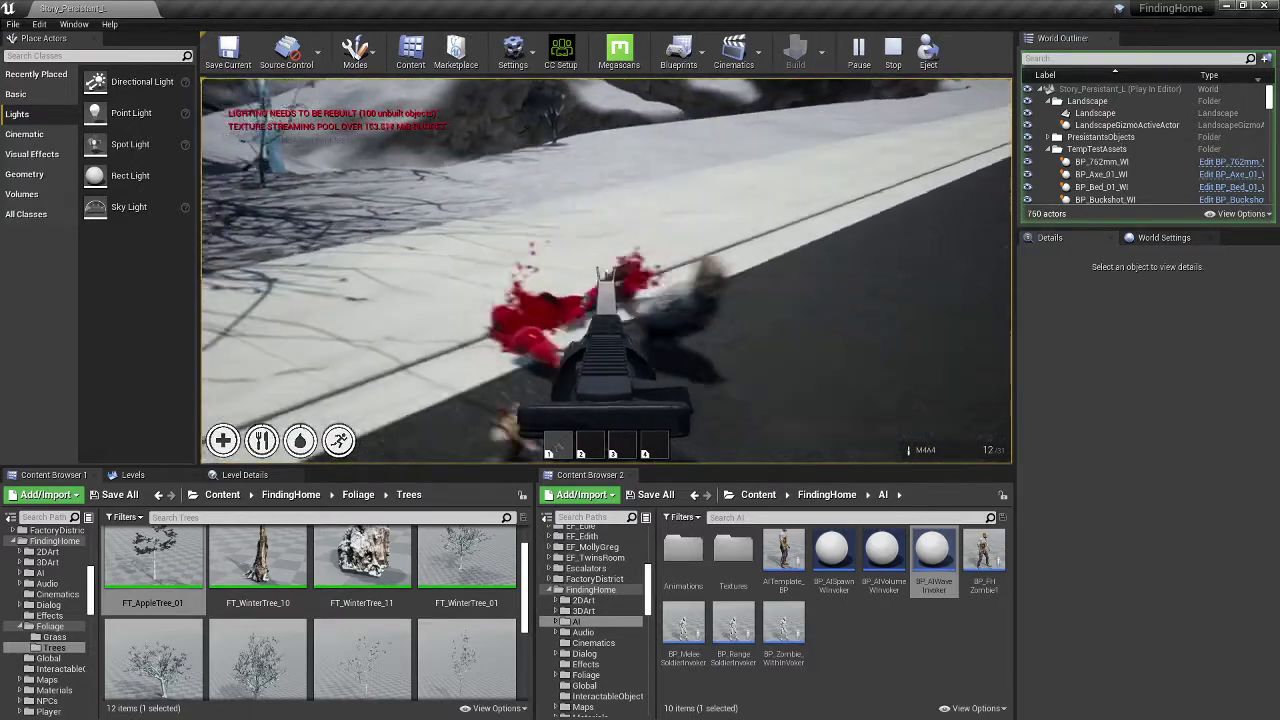
right_click(606, 271)
right_click(606, 271)
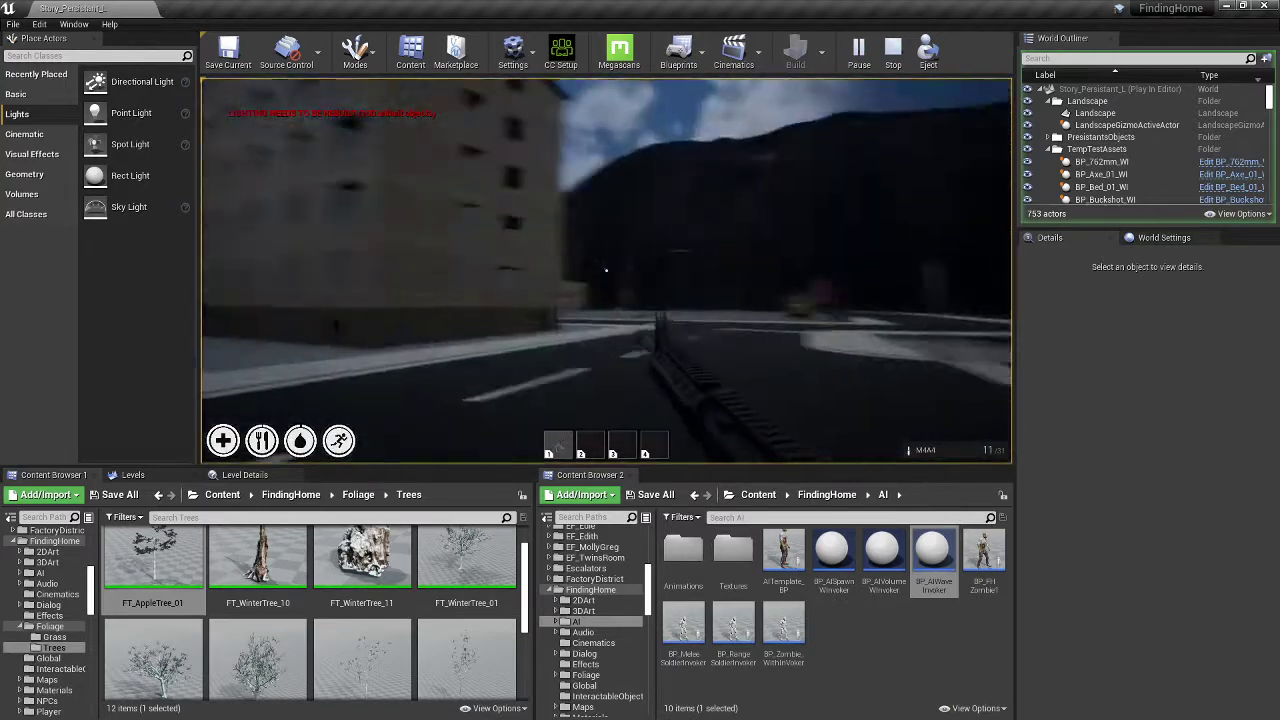
Step: Return along the streets to the item table in the store's parking lot
key(w)
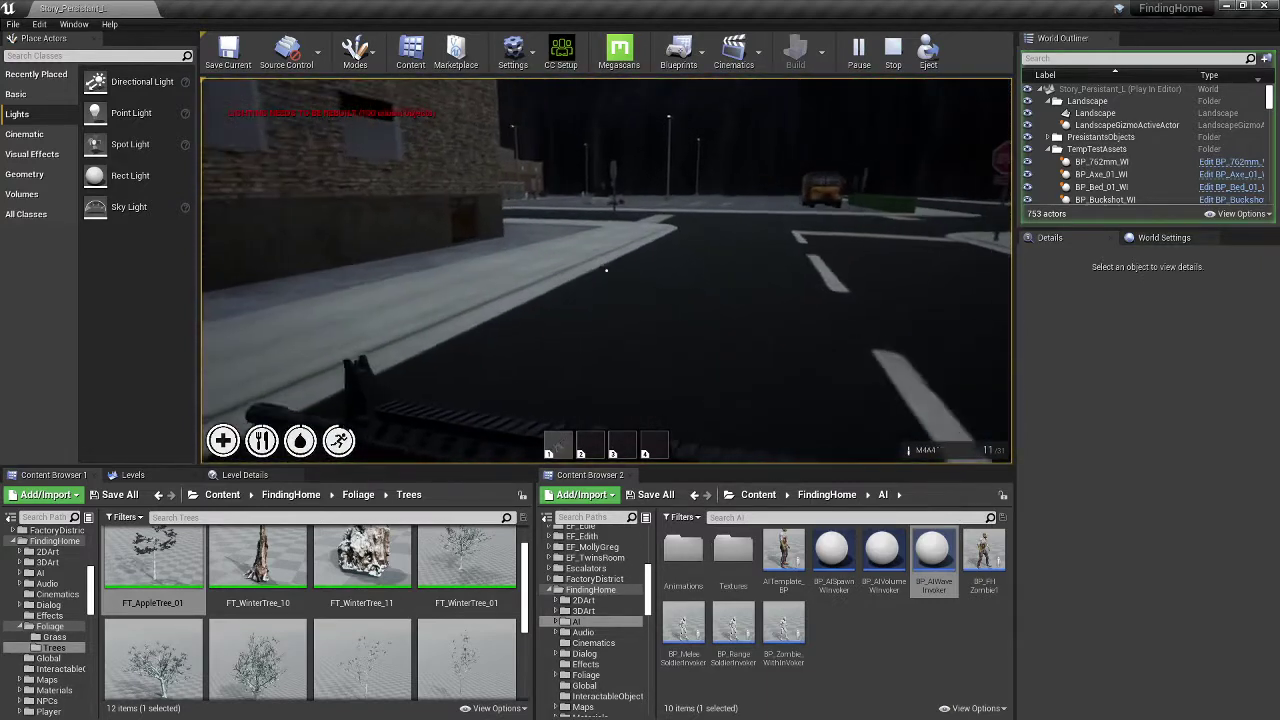
key(w)
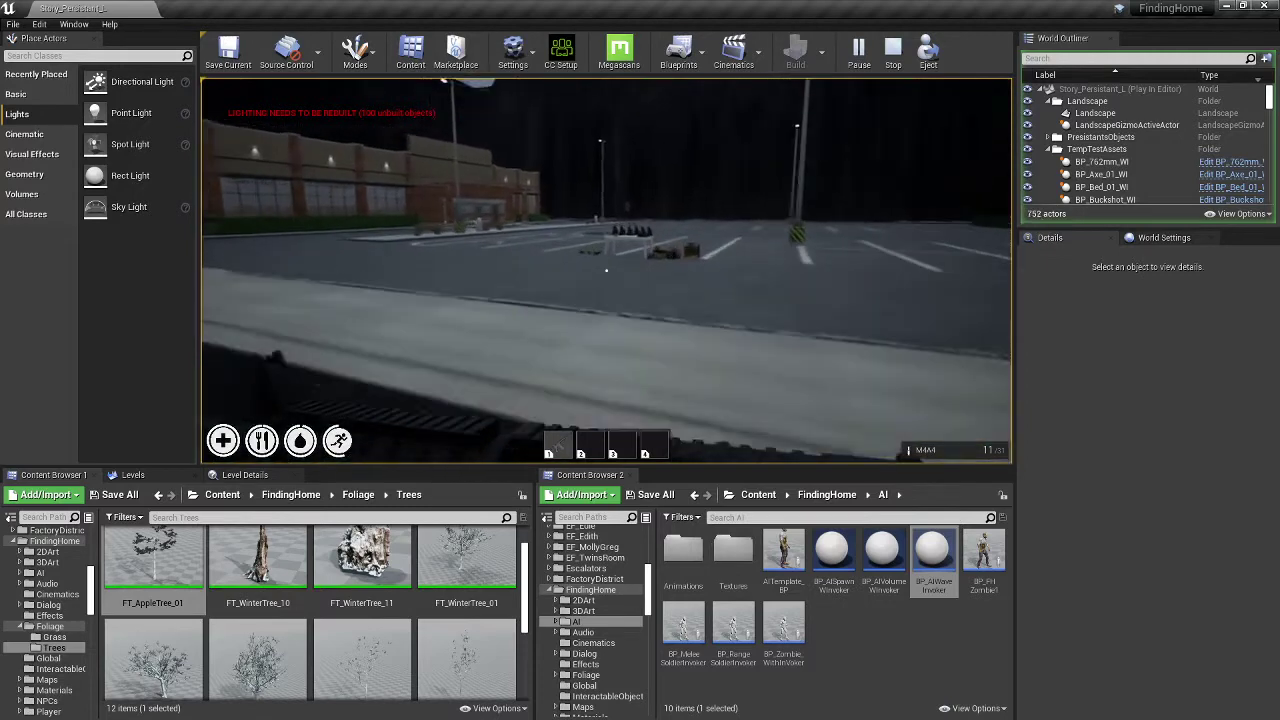
key(w)
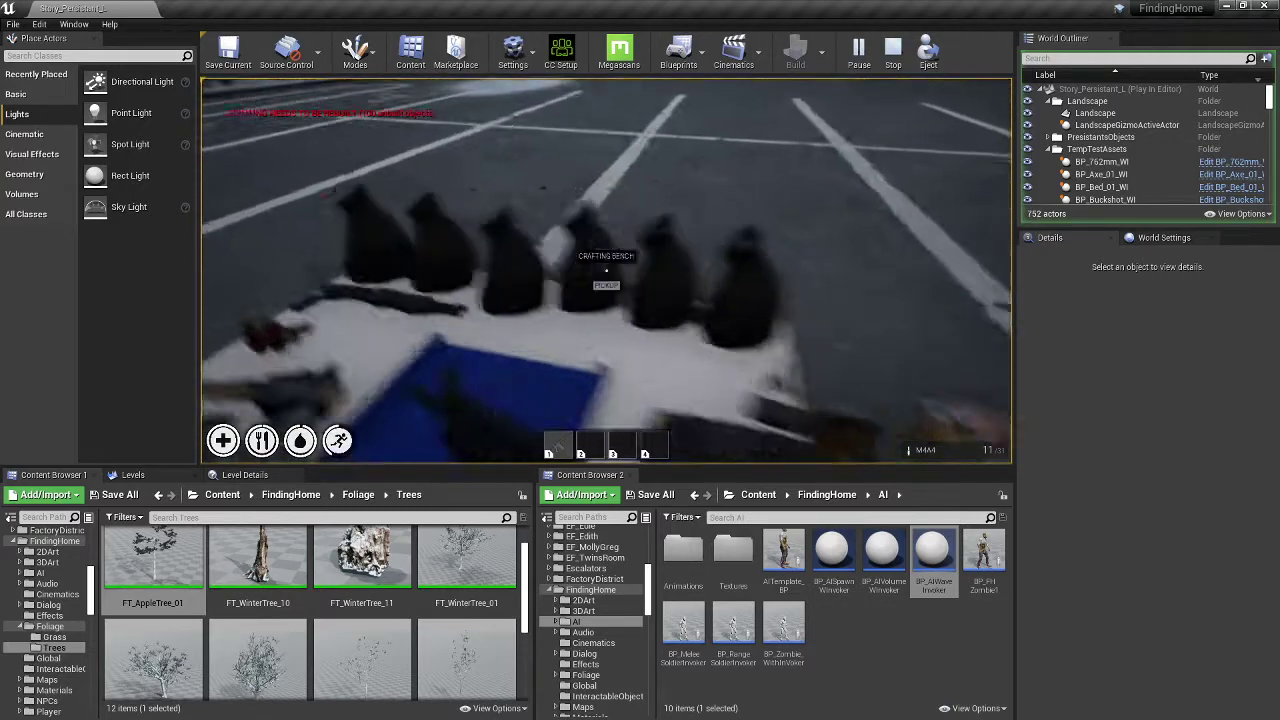
Step: Equip the axe and the mega backpack from the table and pick up the 7.62 mm ammunition
key(w)
scroll(606, 271, down, 1)
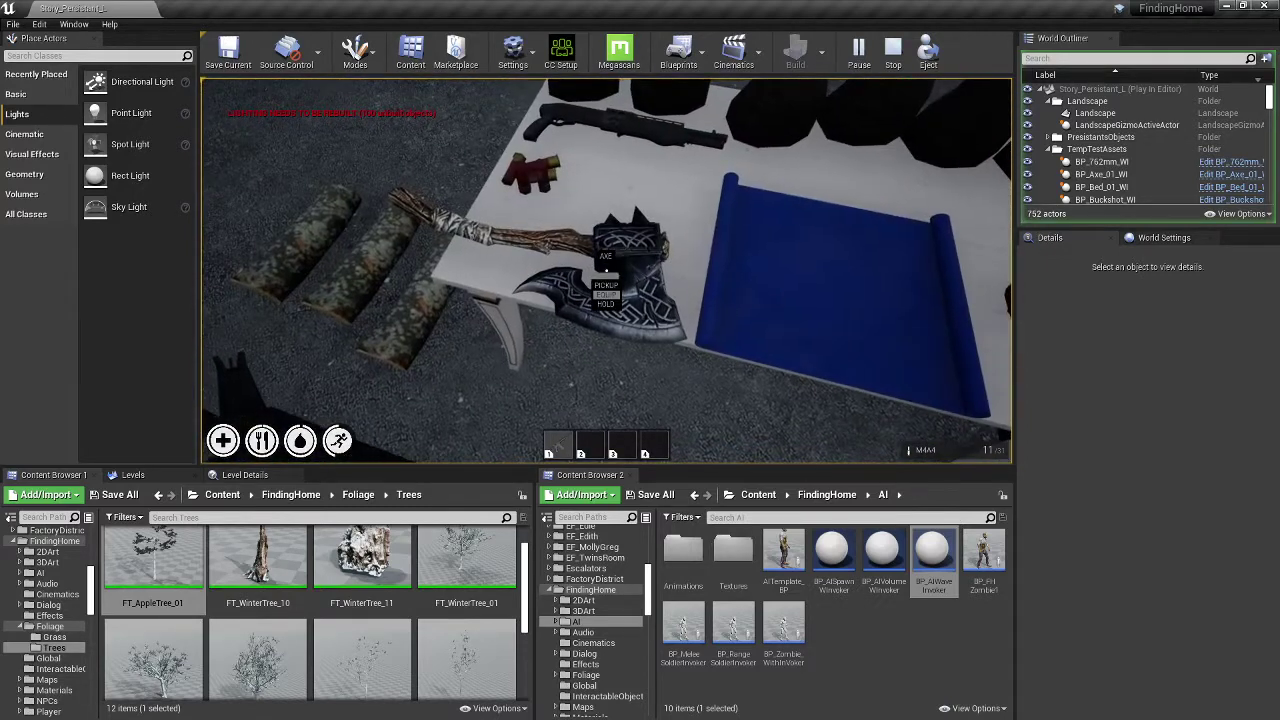
key(e)
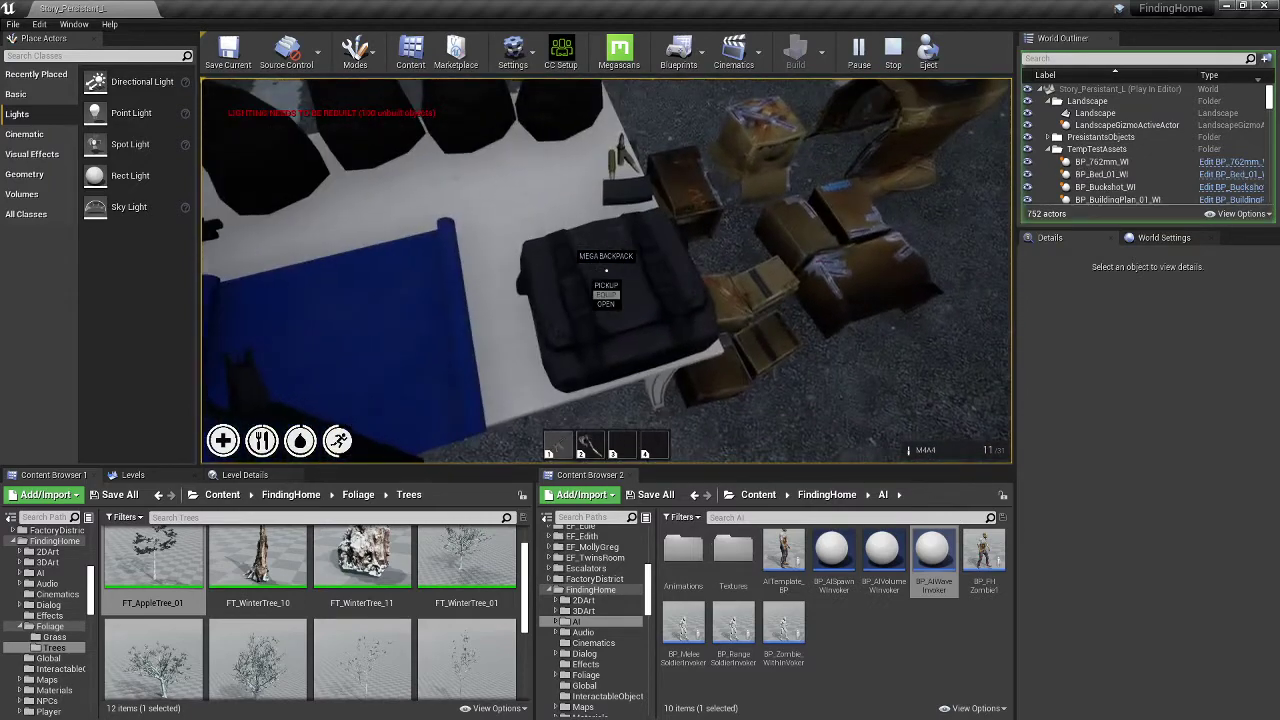
key(e)
key(e)
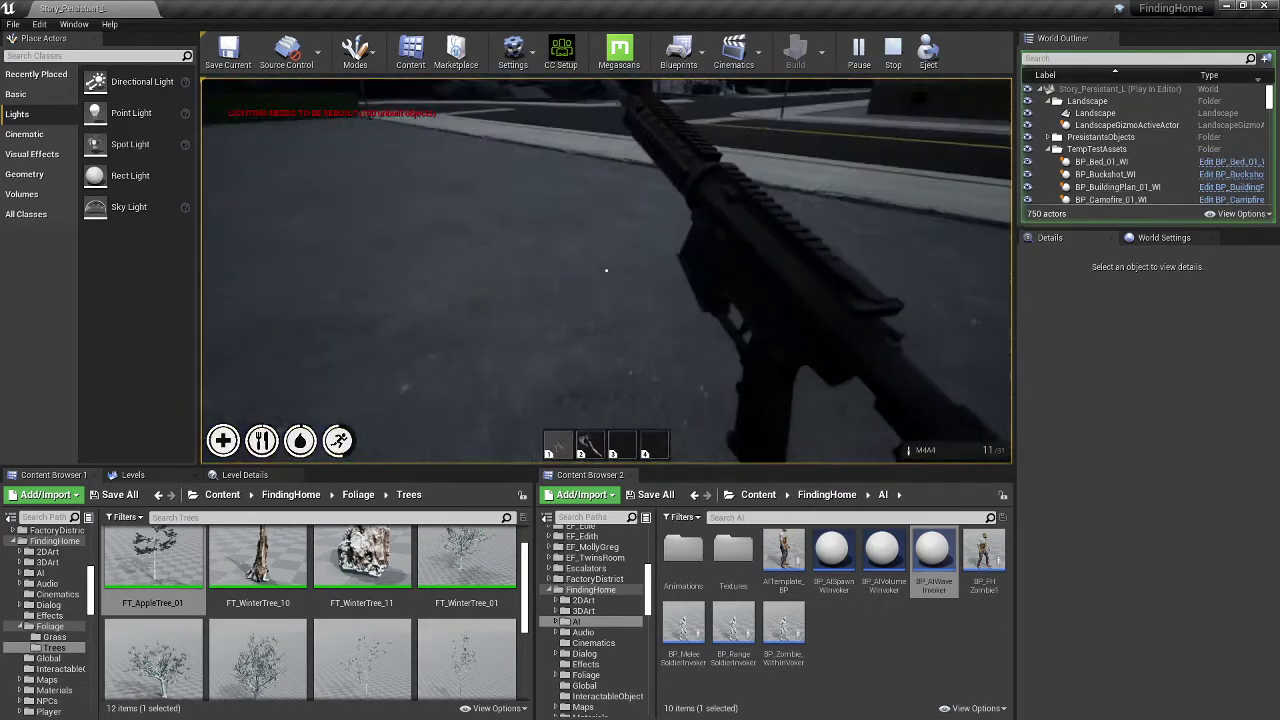
Step: Go to the trees beyond the road and chop them with the axe to collect wood
key(w)
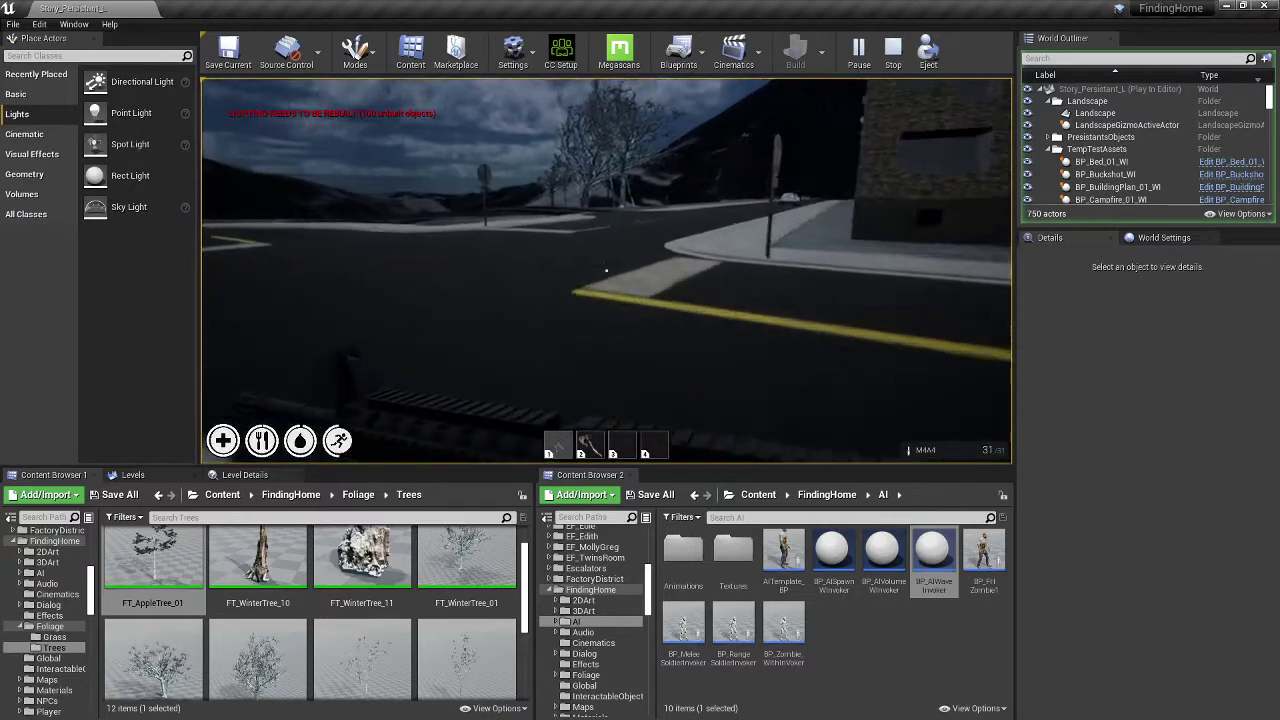
key(w)
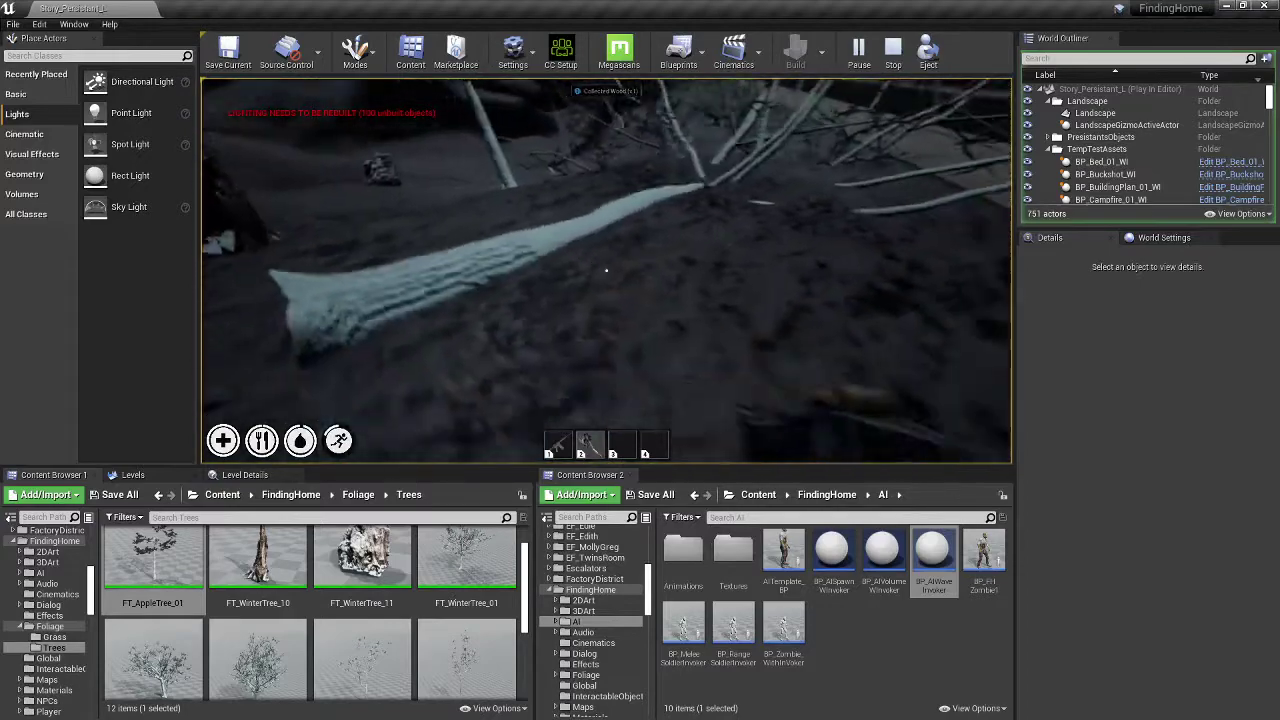
key(w)
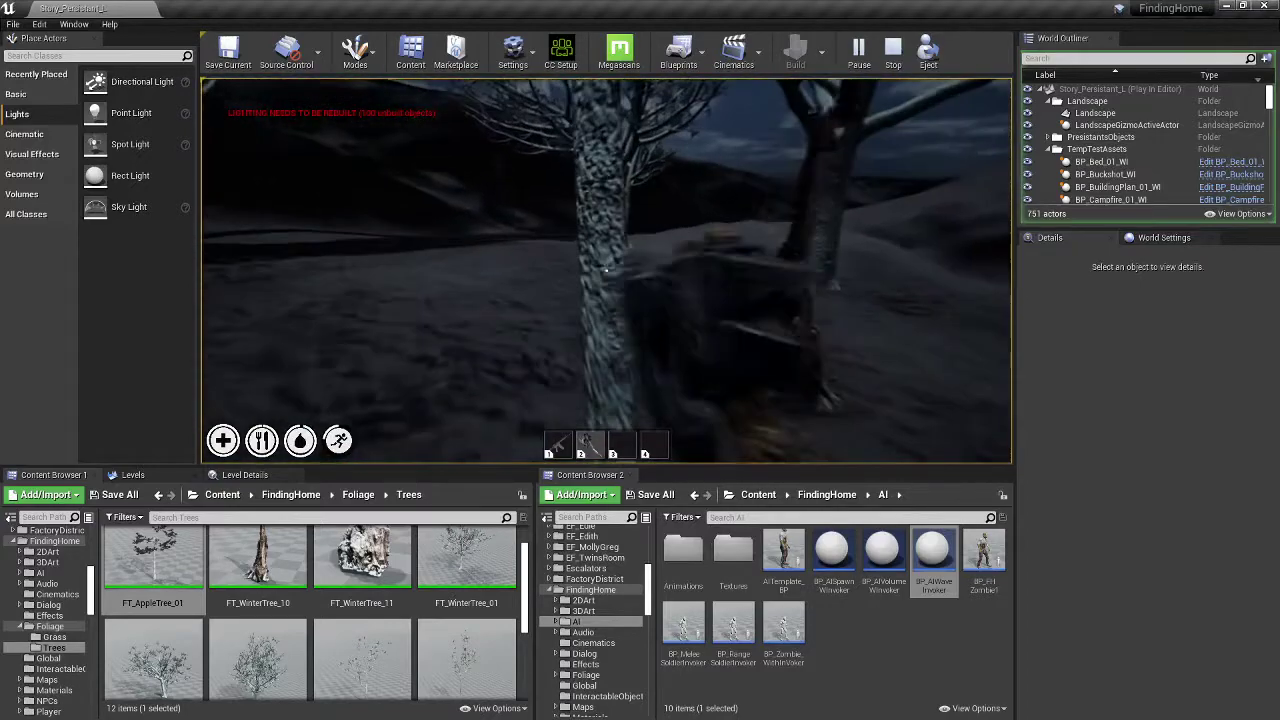
key(w)
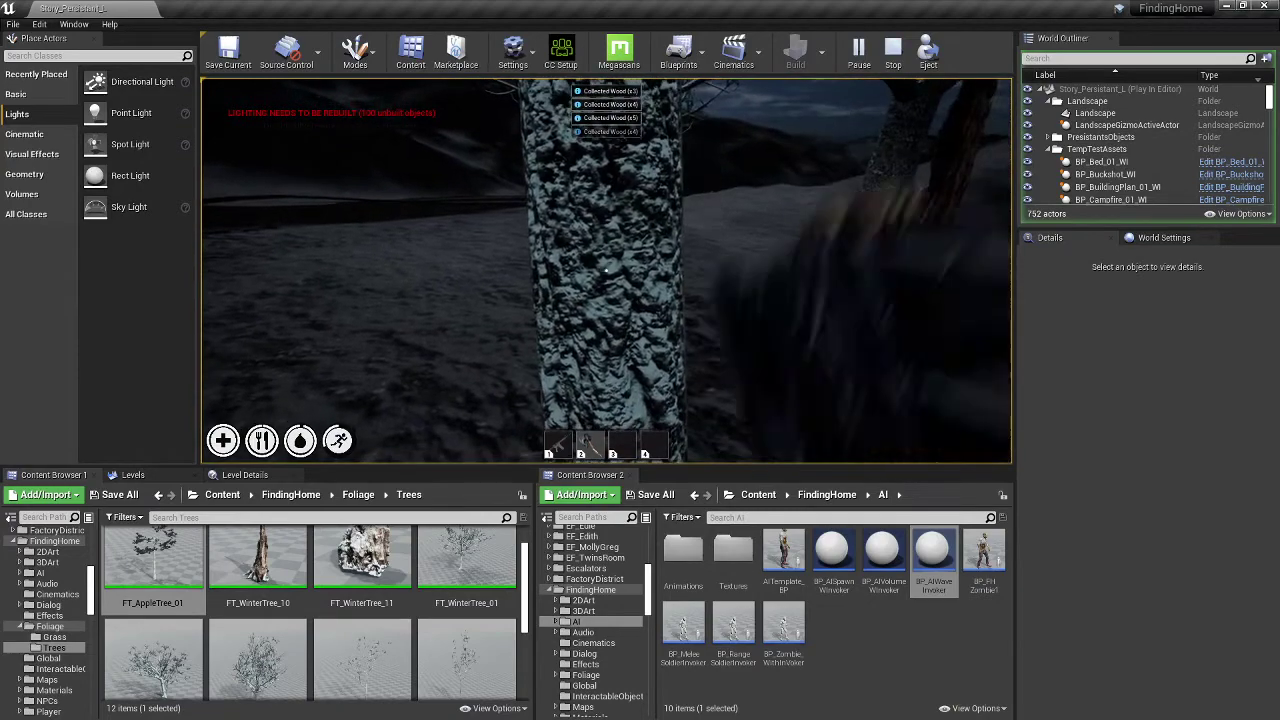
click(606, 270)
Step: Walk to the car on the dark road, get in and drive it back and forth along the road
key(w)
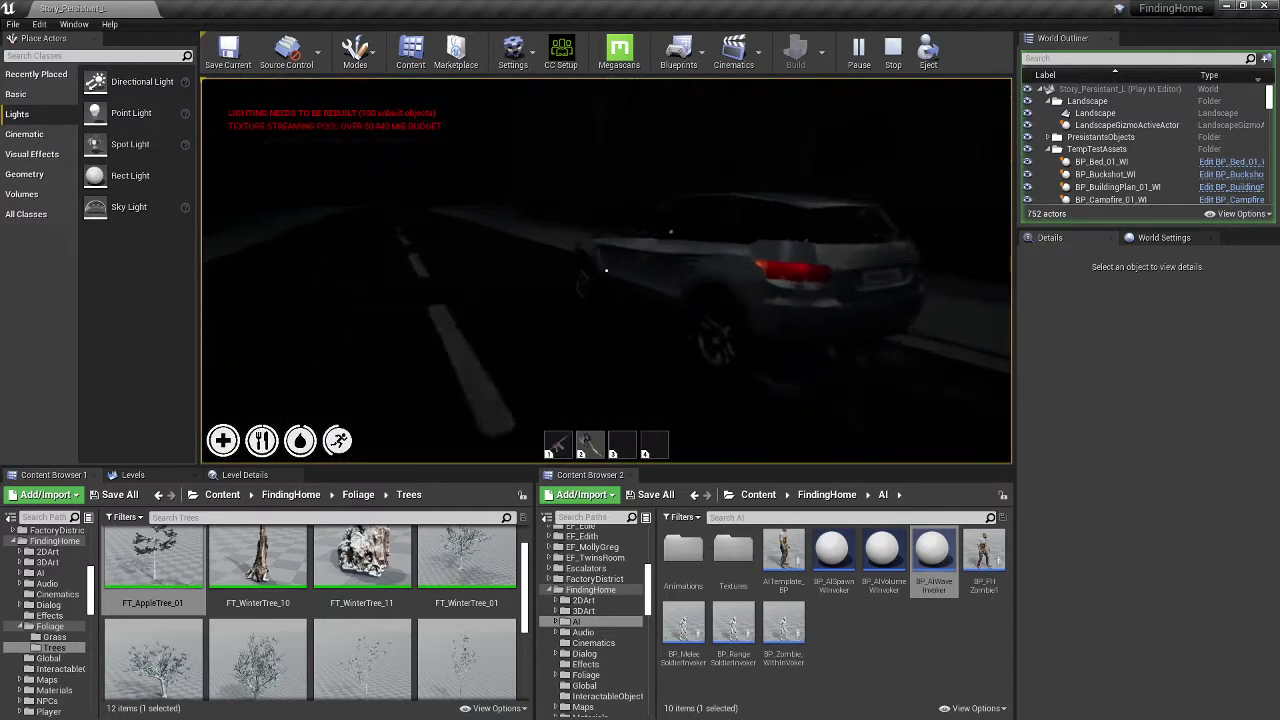
key(w)
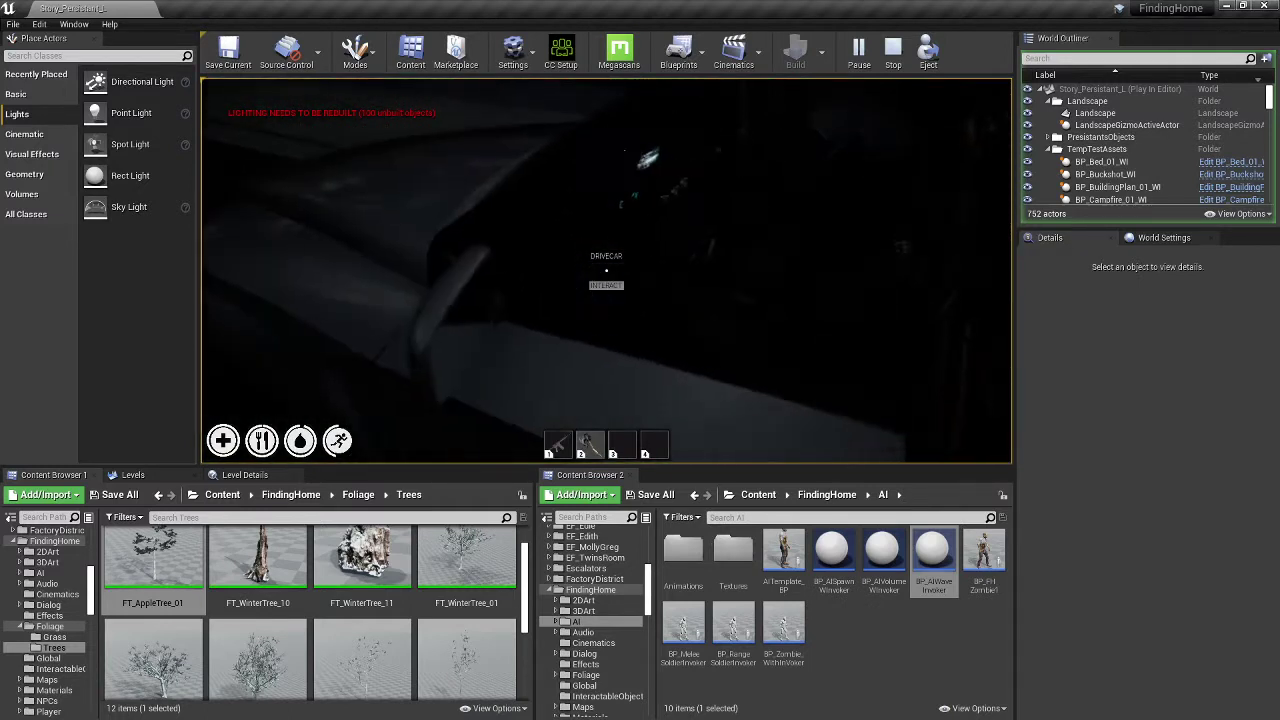
key(e)
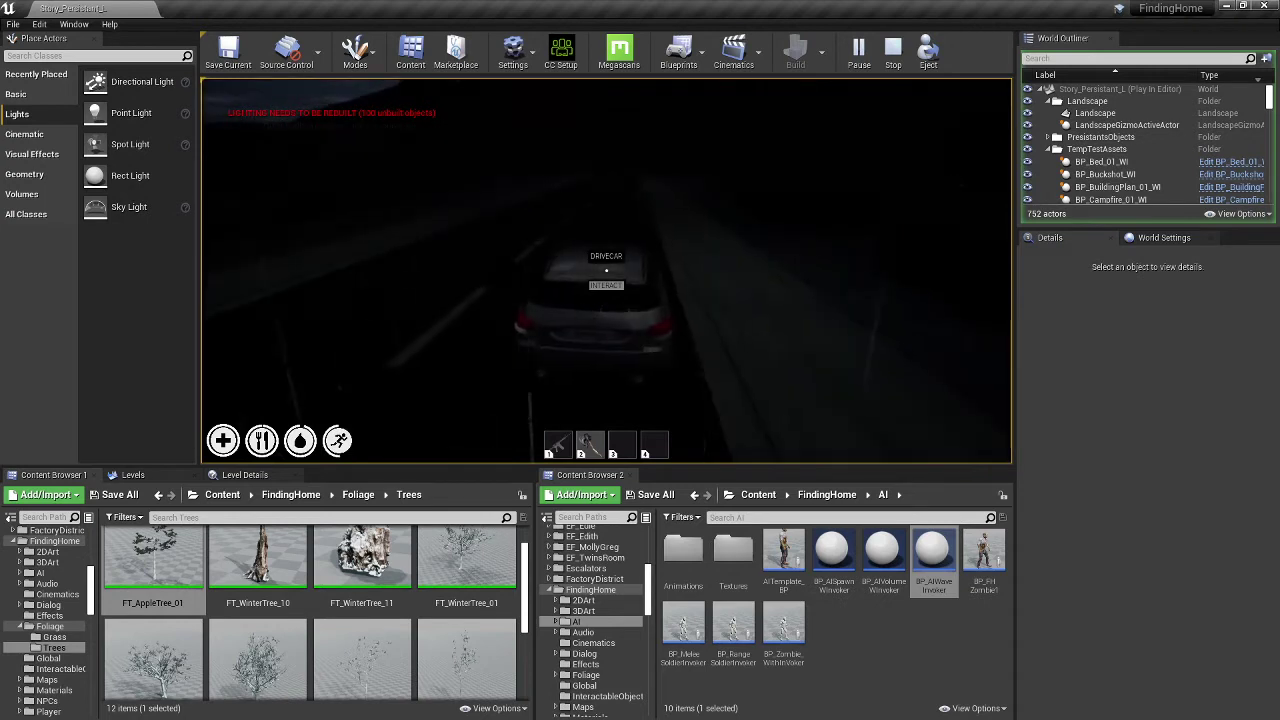
key(w)
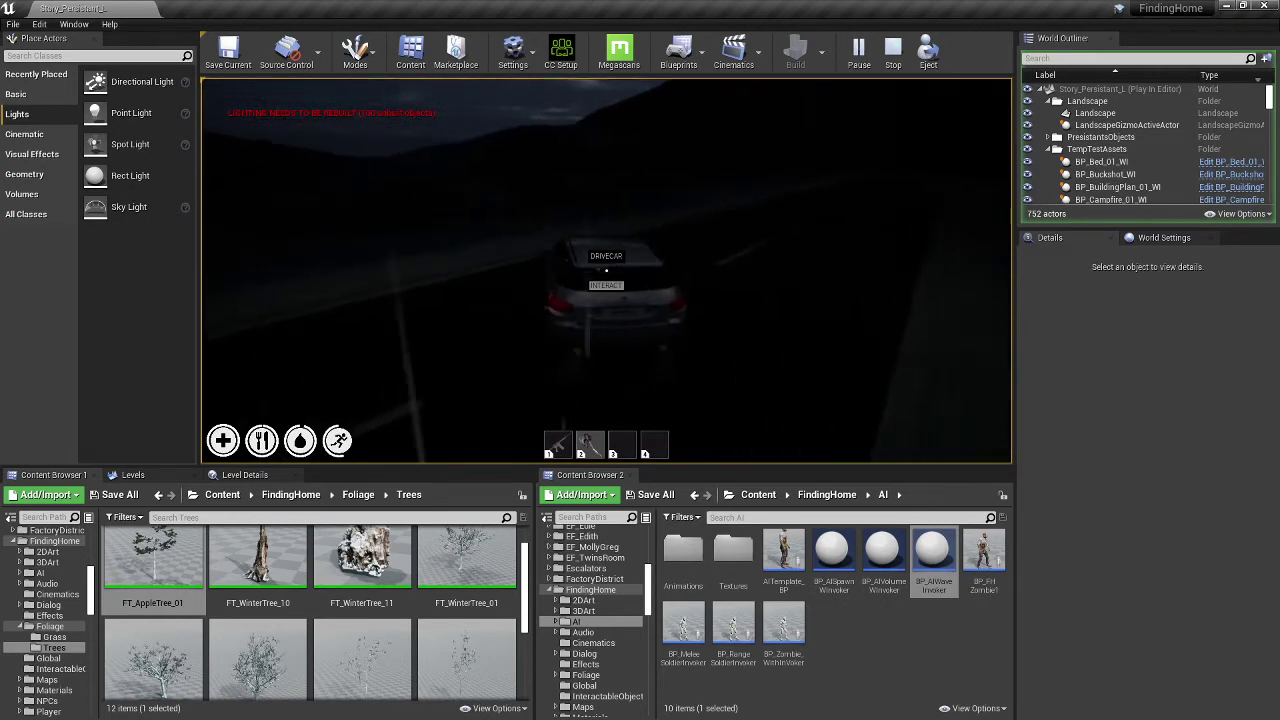
key(s)
key(w)
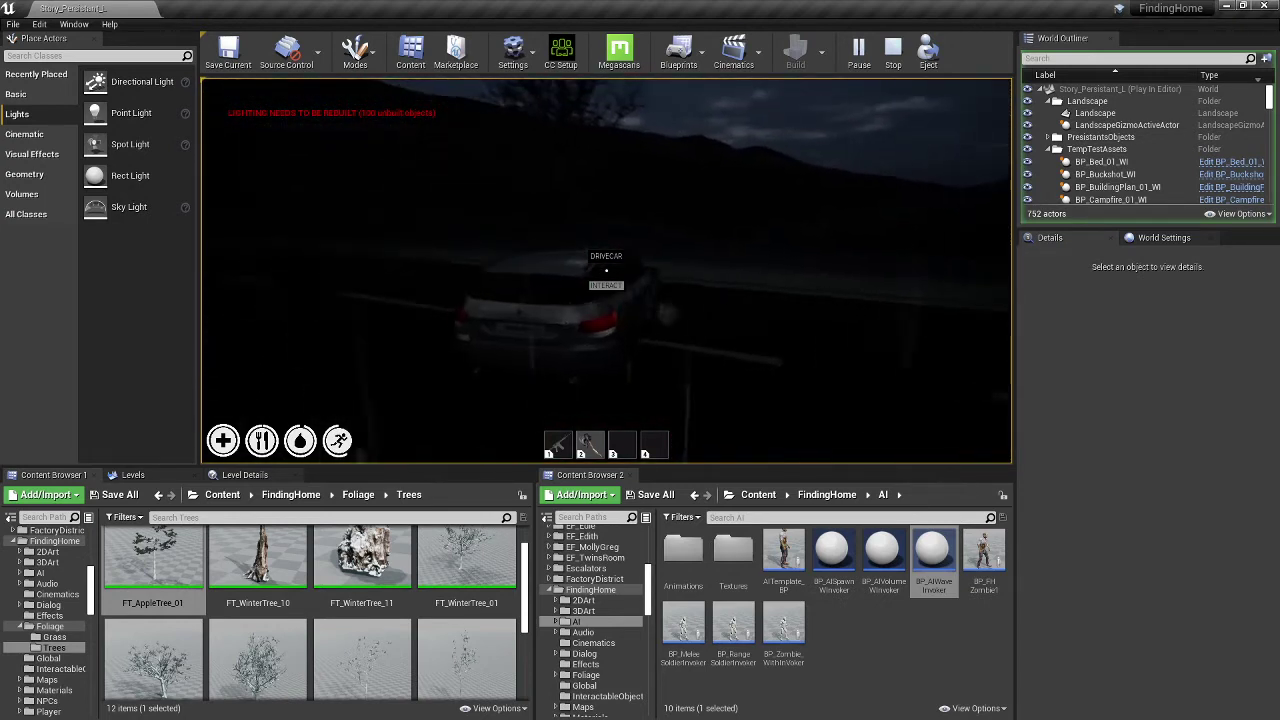
key(Caps_Lock)
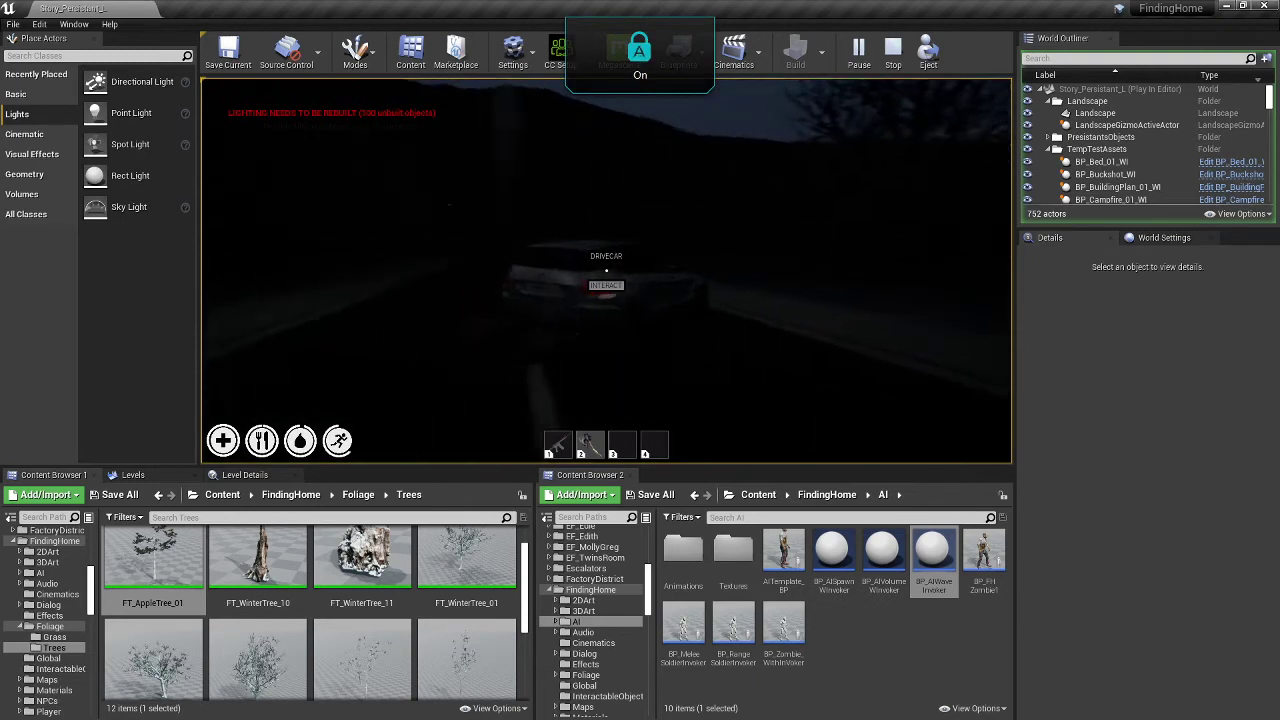
Step: Drive the car forward along the dark road, steering through the bends, and get out of it
key(w)
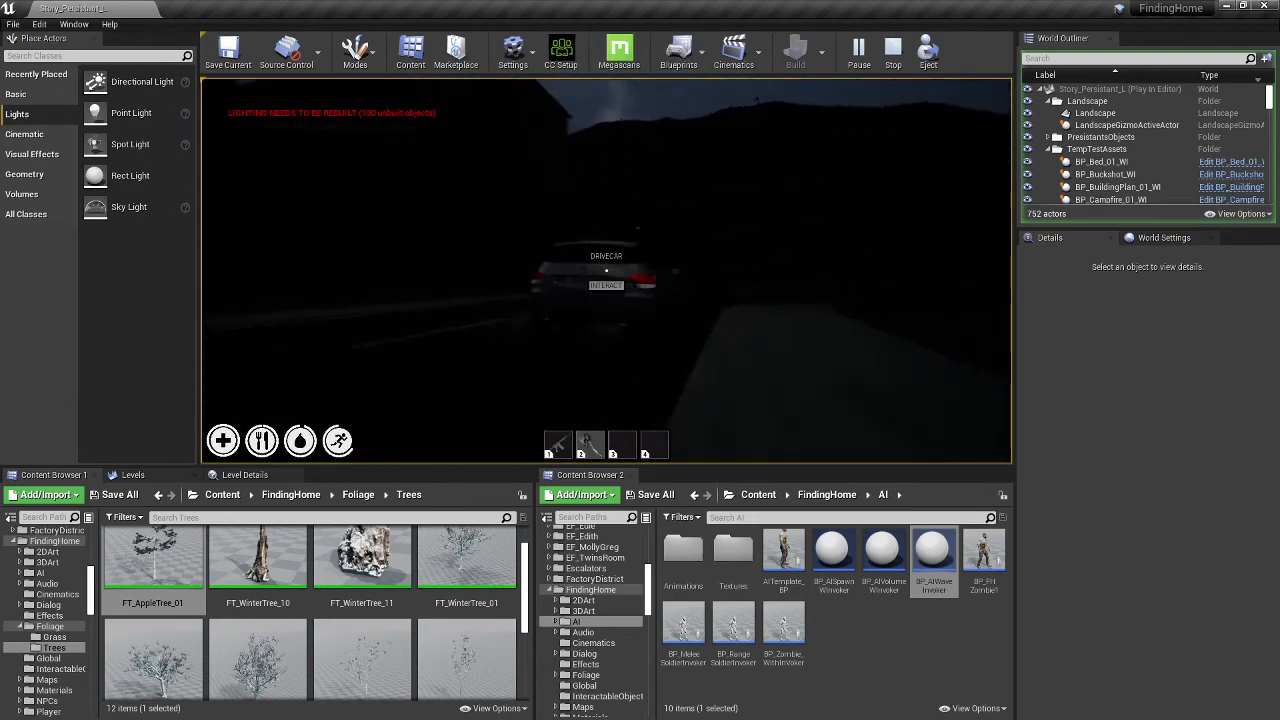
key(w)
key(a)
key(d)
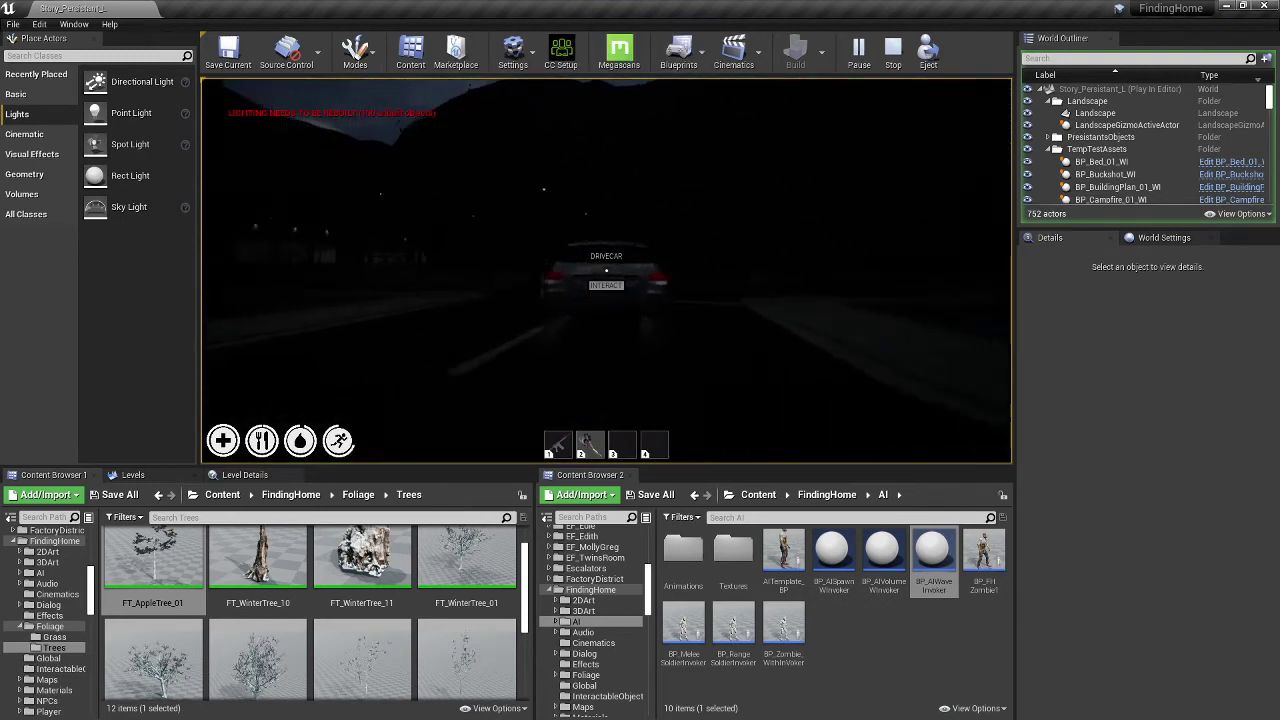
key(w)
key(Tab)
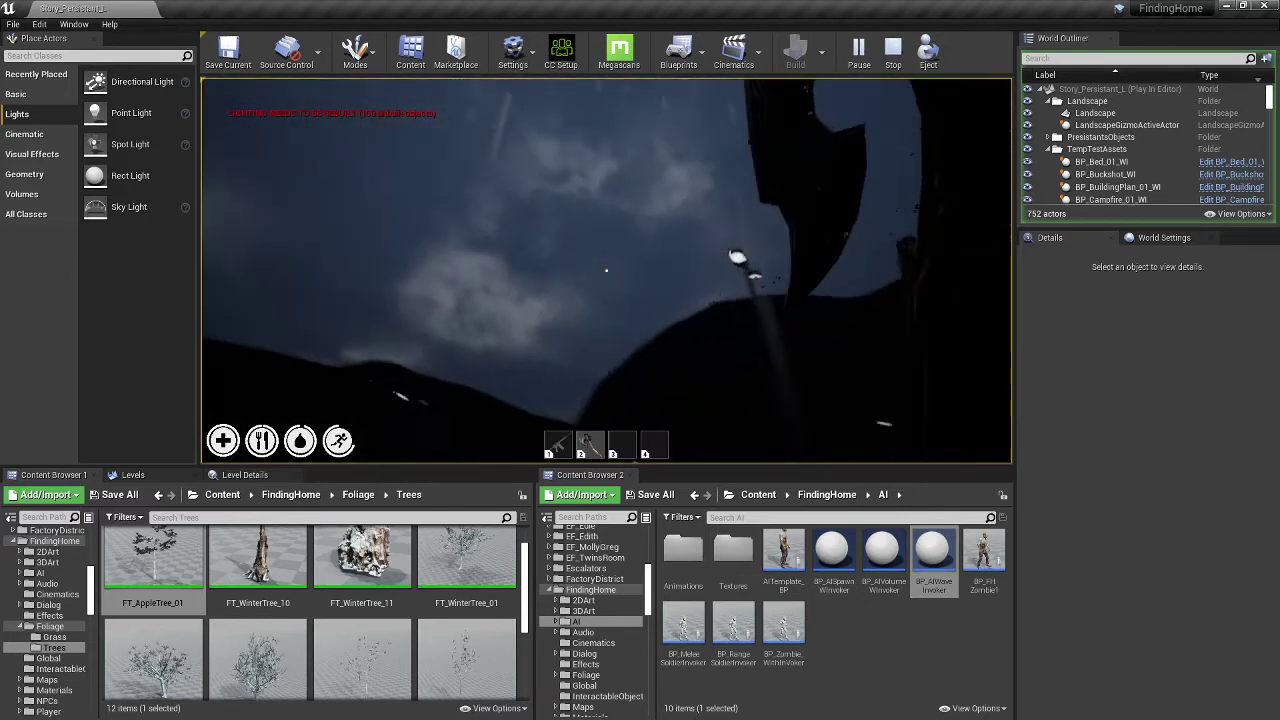
Step: Walk through the dark parking lot with the axe in hand and look around at the buildings and night sky
key(w)
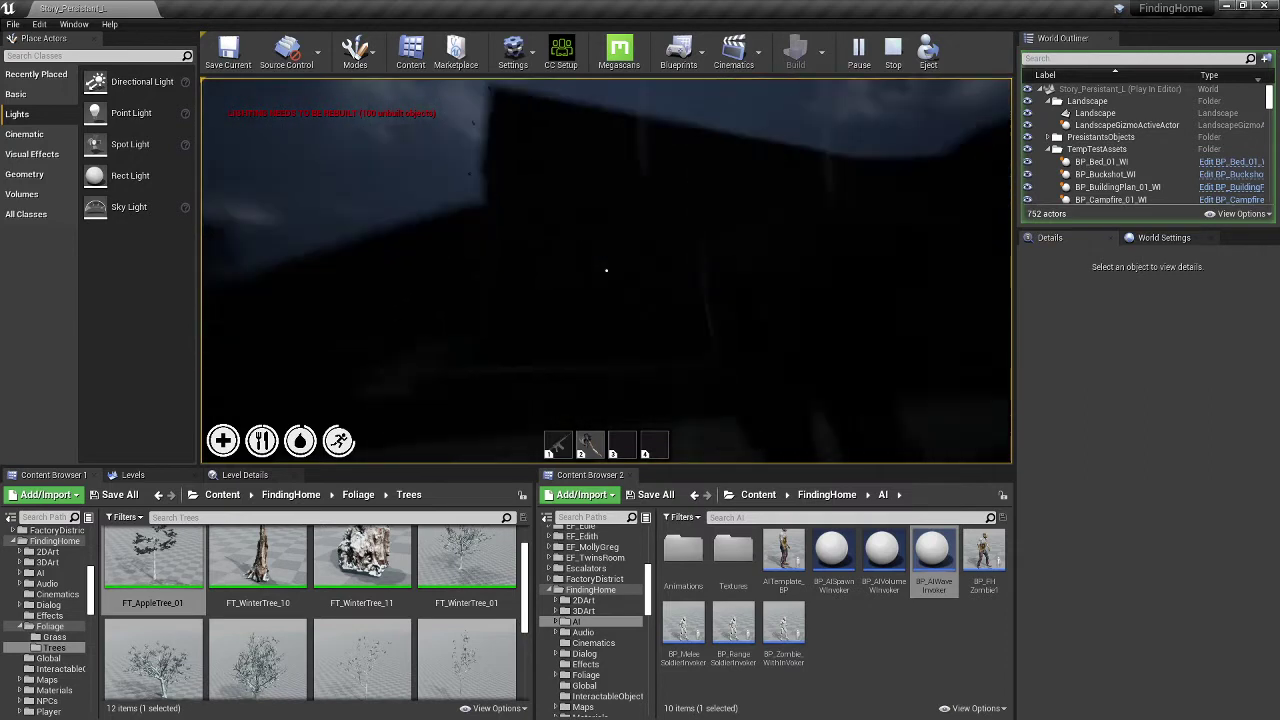
key(w)
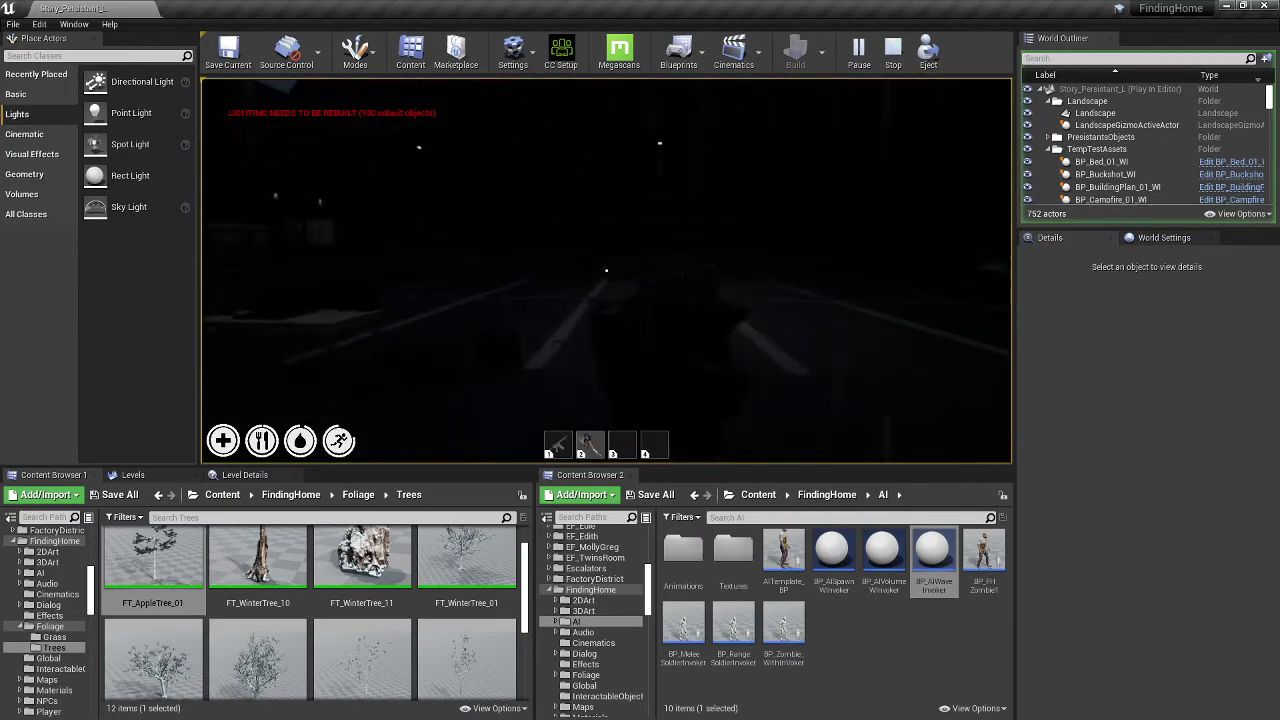
key(w)
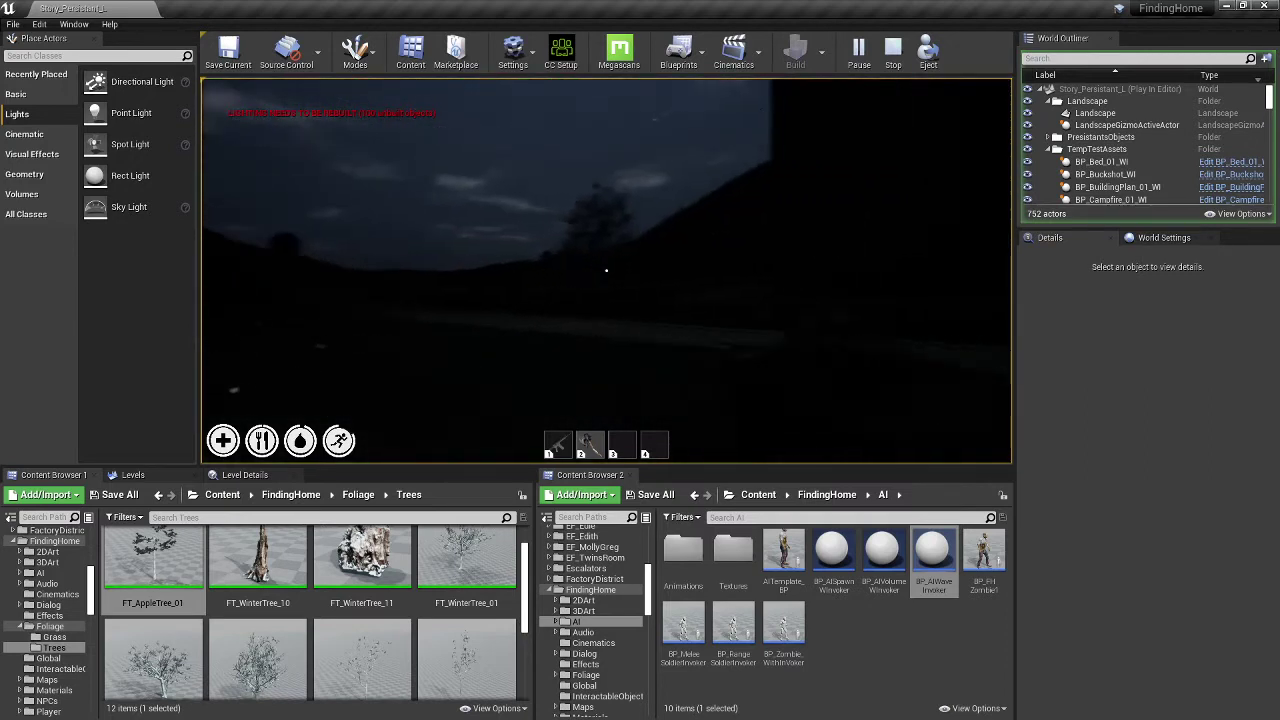
key(w)
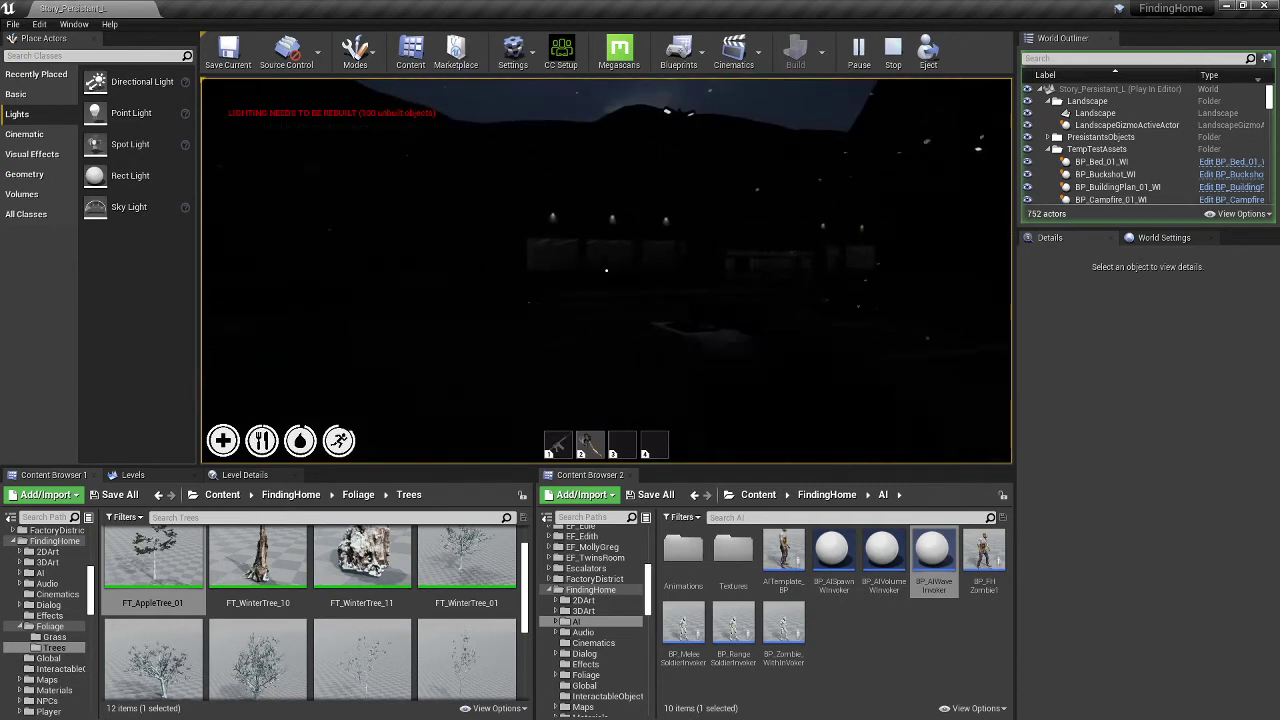
key(w)
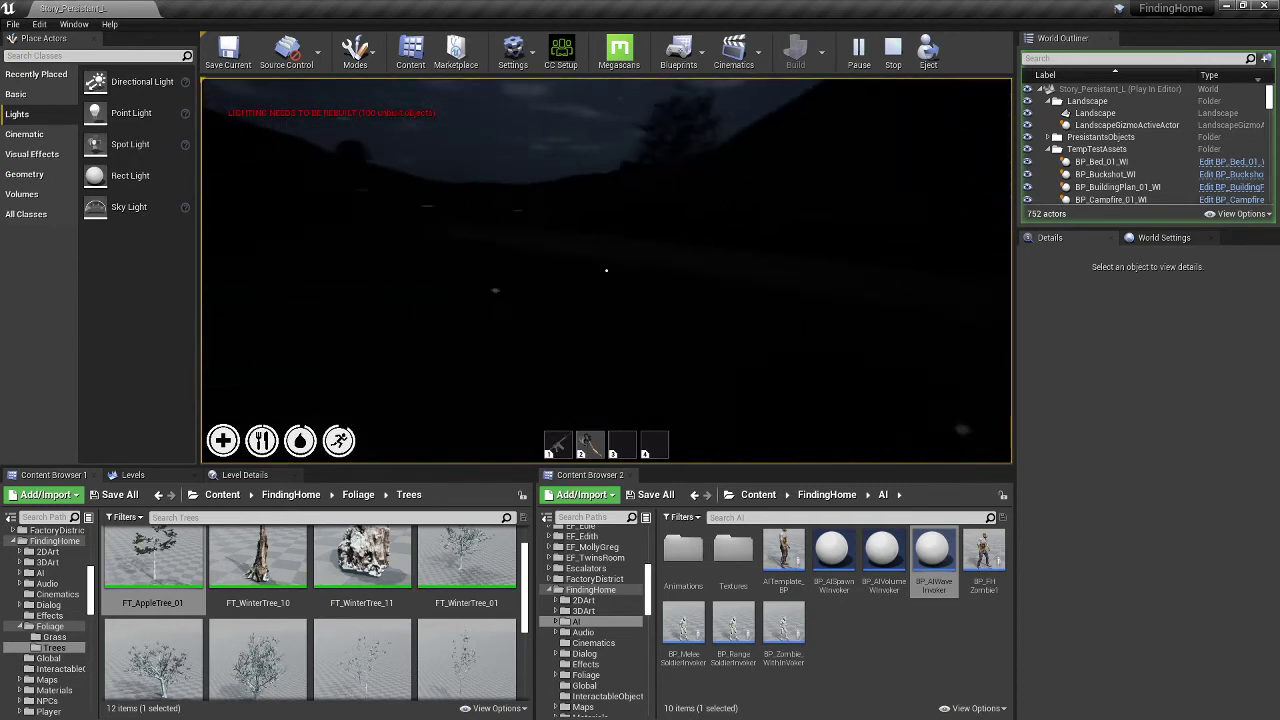
key(w)
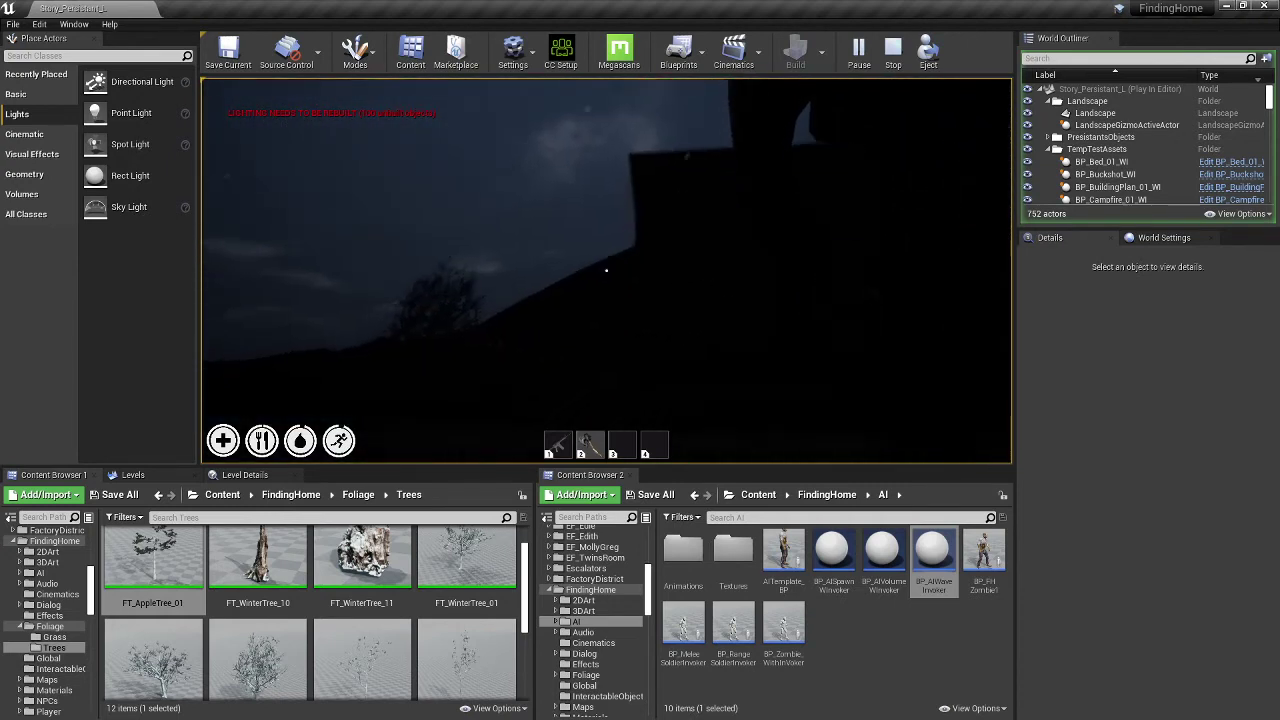
key(w)
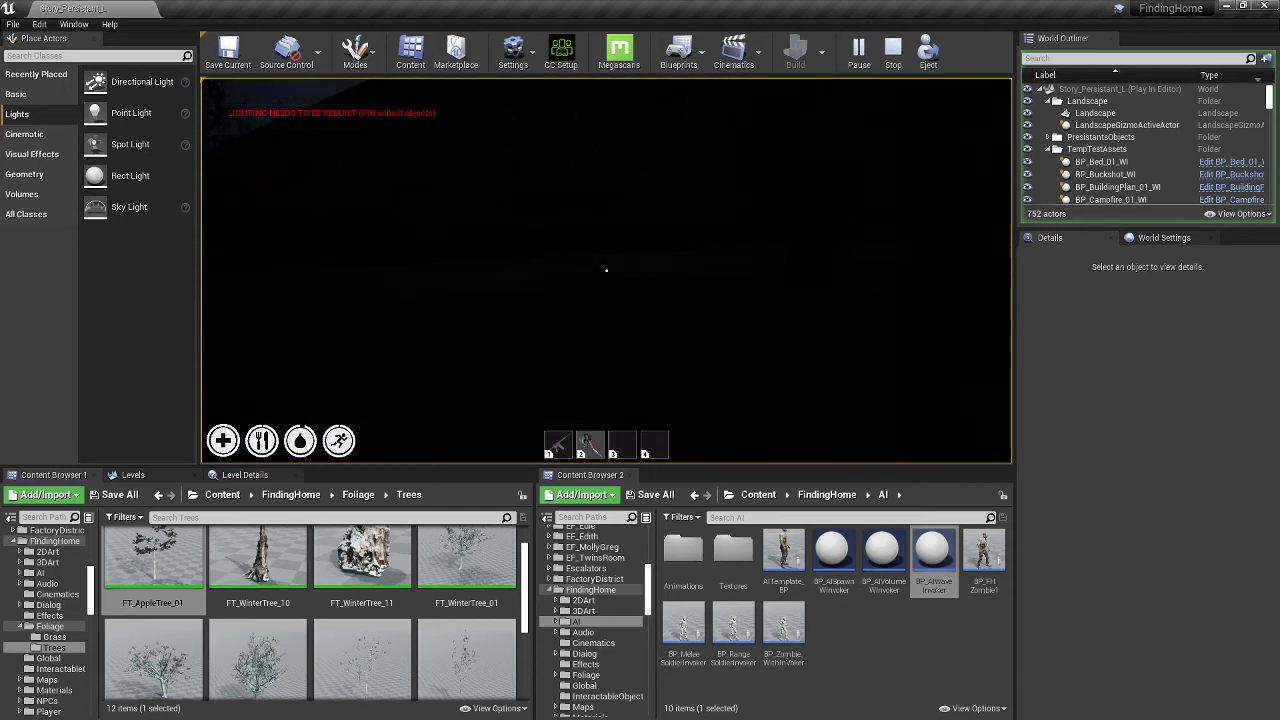